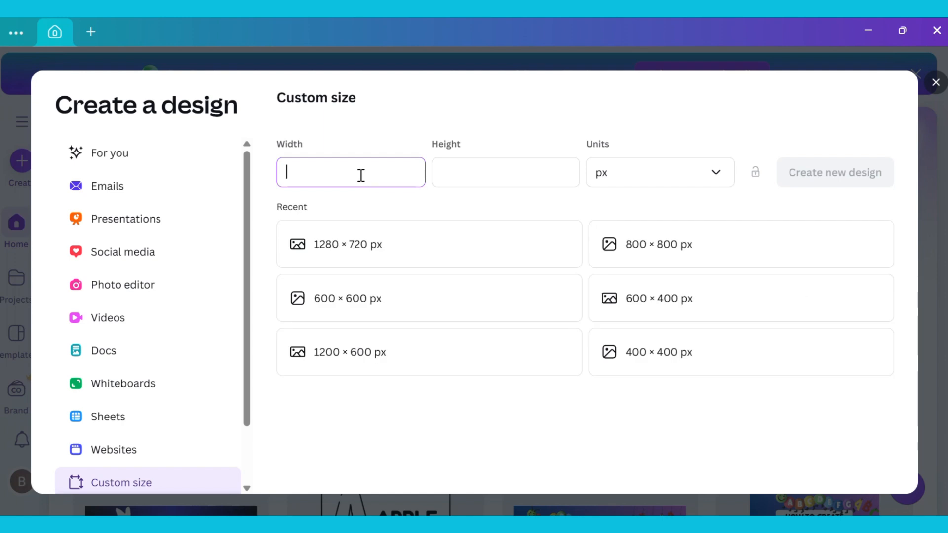
Create a new custom-size design 1280 px wide and 720 px high
type("1280")
left_click(472, 174)
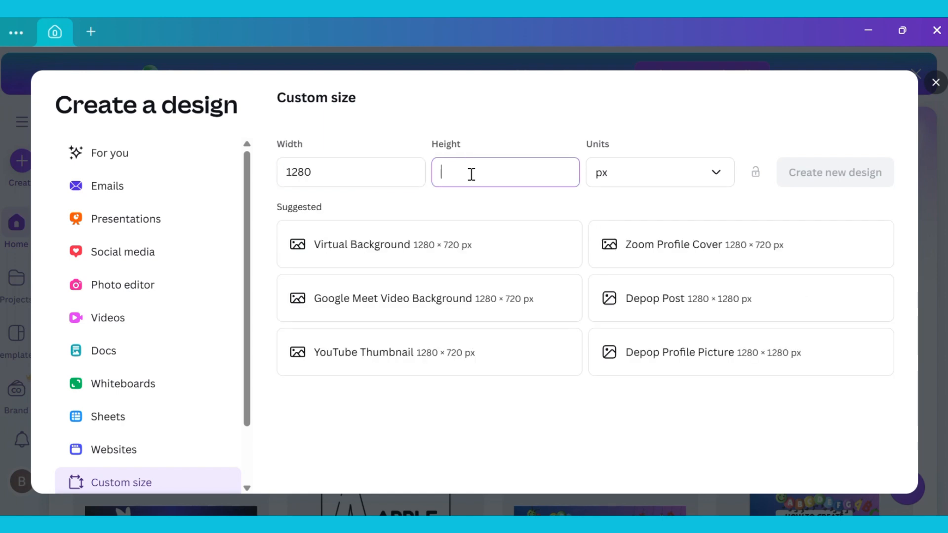
type("720")
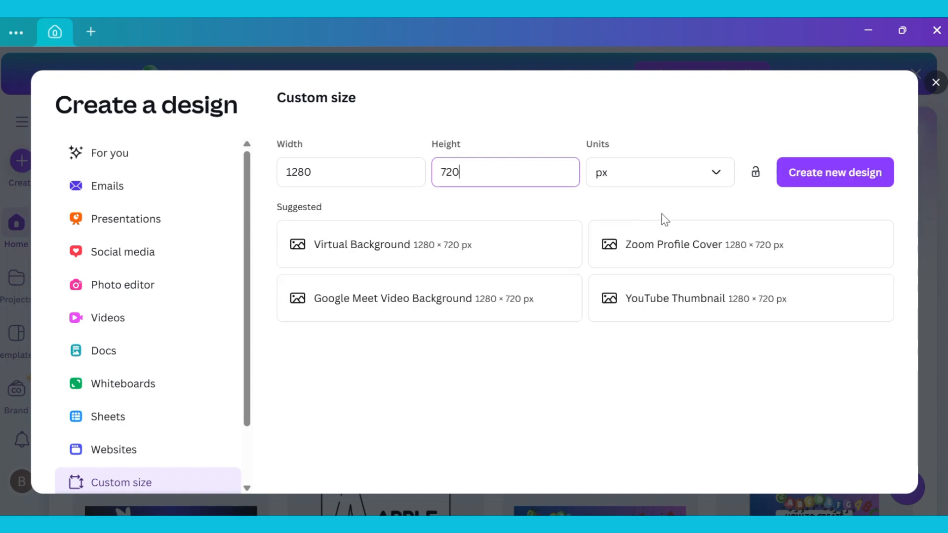
left_click(830, 174)
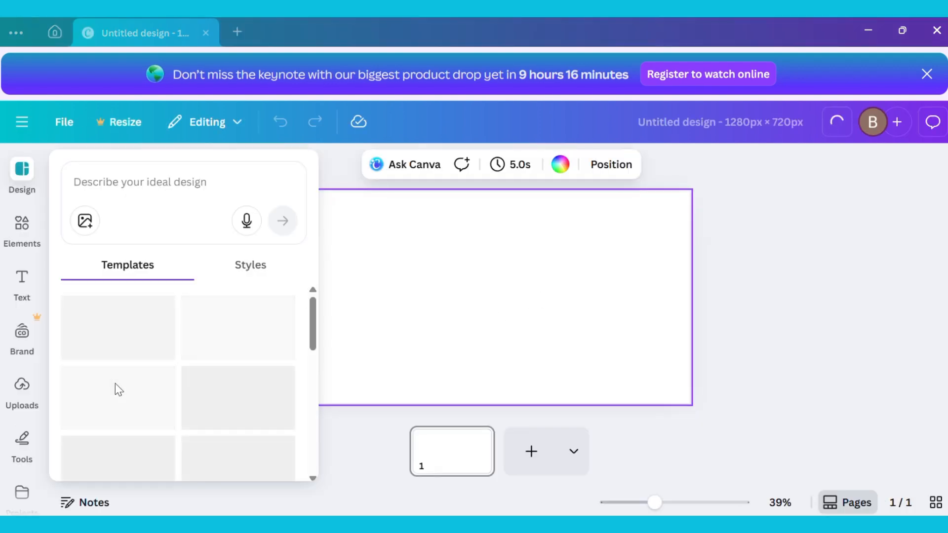
Insert the blue Bleu de Chanel perfume bottle image from the uploaded images onto the page
left_click(22, 387)
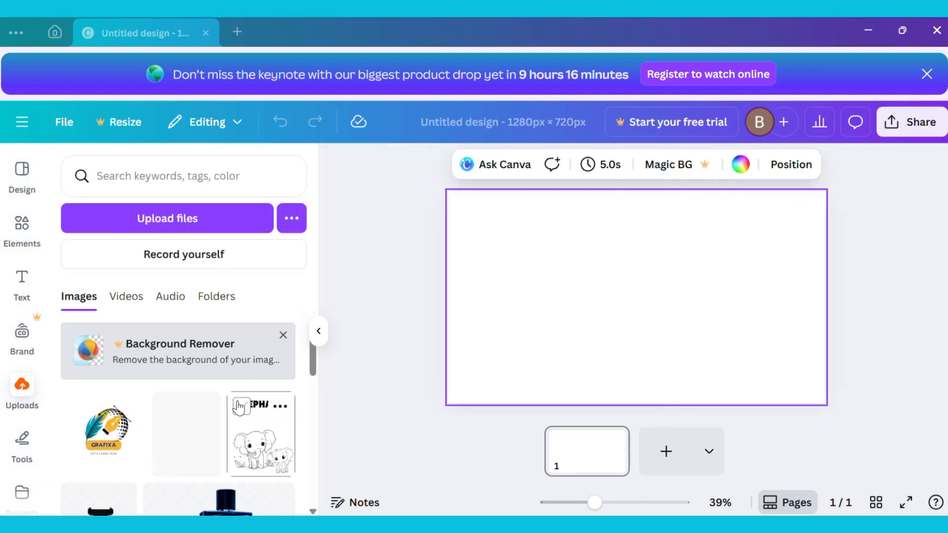
scroll(239, 408, "down", 2)
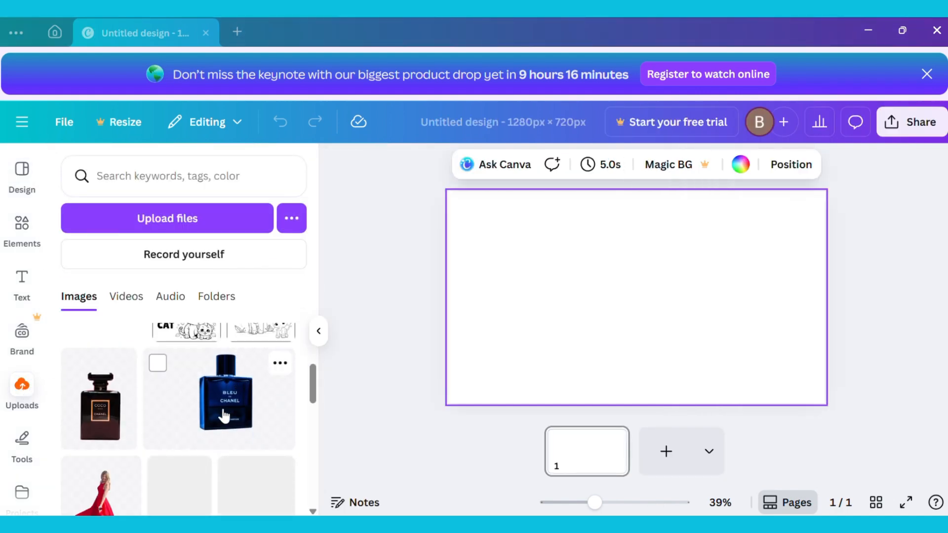
left_click(224, 414)
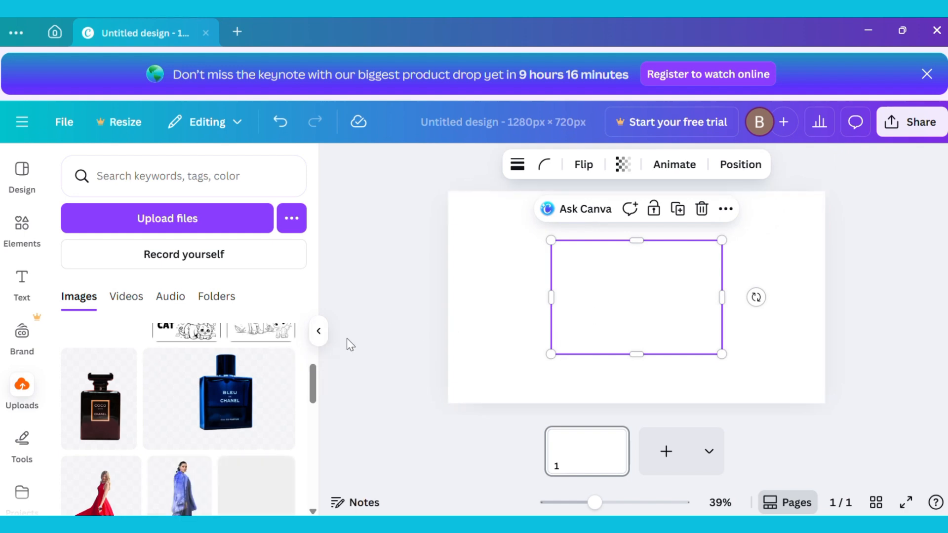
left_click(319, 331)
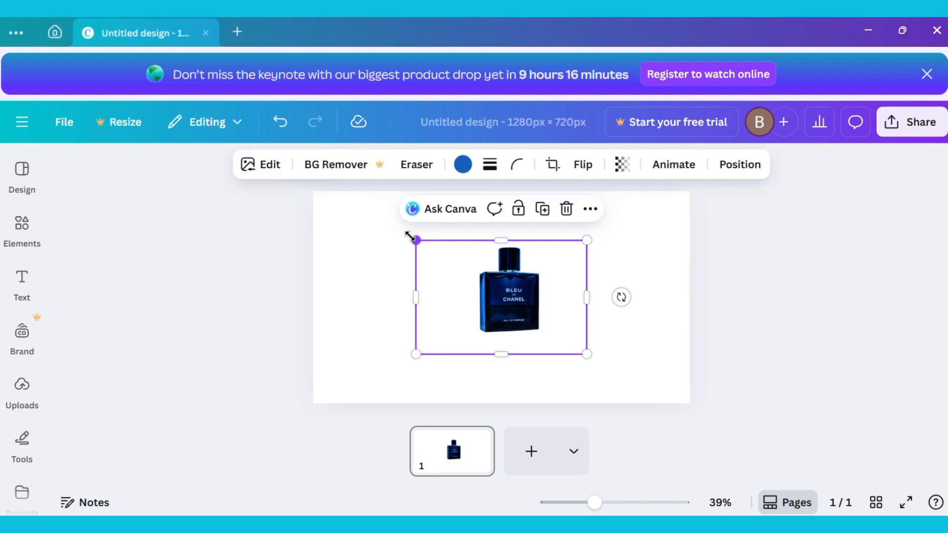
Enlarge the perfume bottle image and reposition it near the middle of the page
left_click_drag(410, 236, 381, 217)
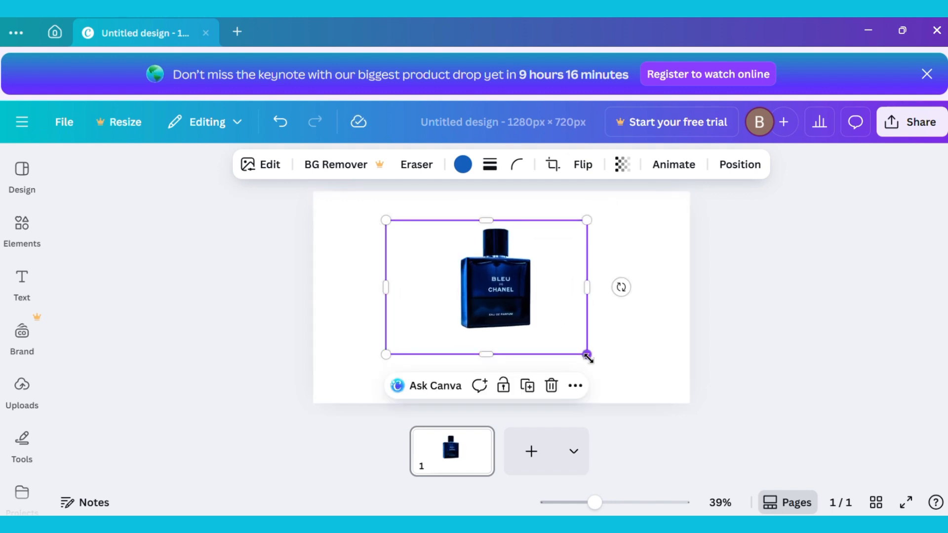
left_click_drag(587, 354, 603, 366)
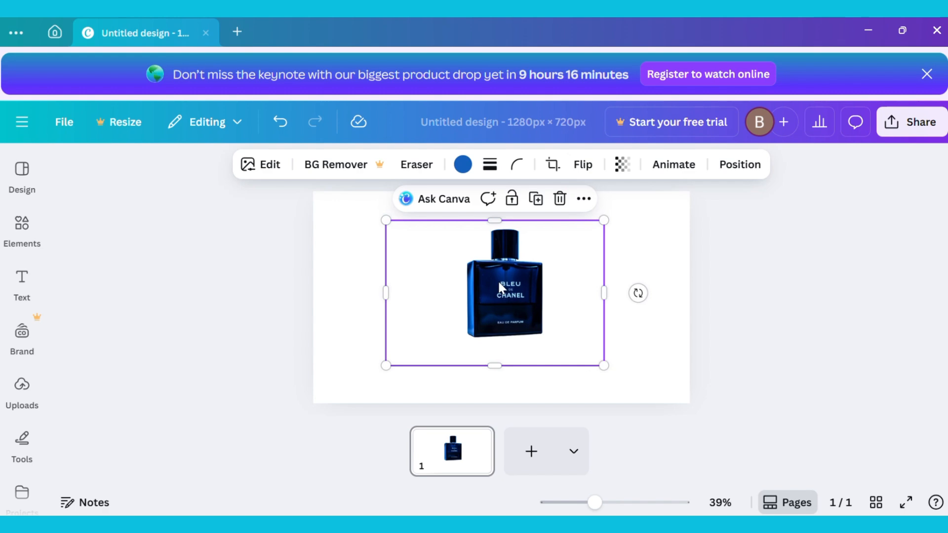
left_click_drag(498, 280, 494, 288)
Fill the page background with the default black-to-blue gradient
left_click(349, 296)
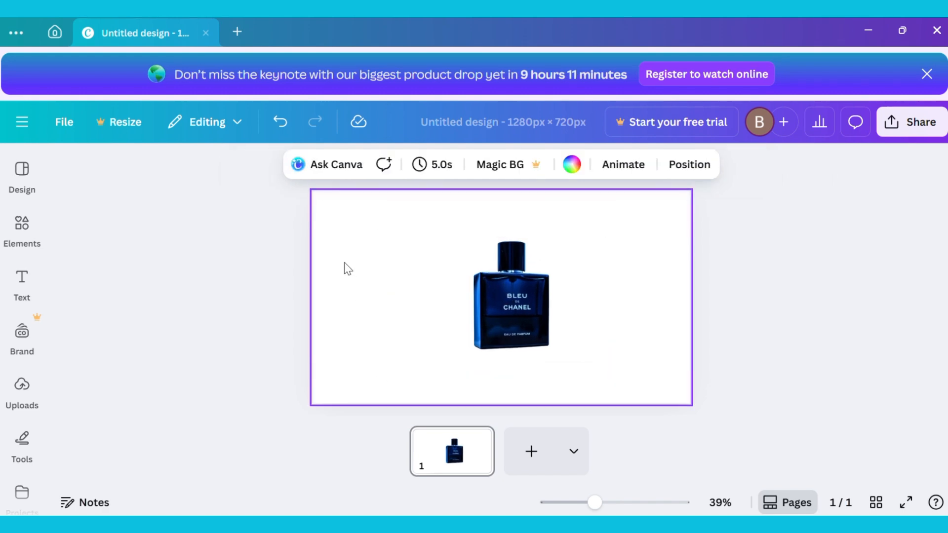
left_click(572, 165)
scroll(184, 343, "down", 1)
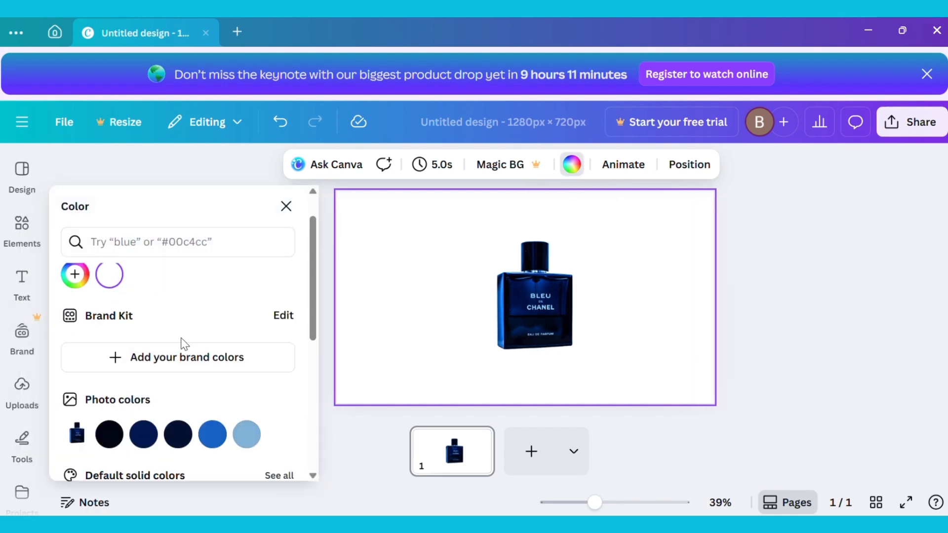
scroll(183, 336, "down", 6)
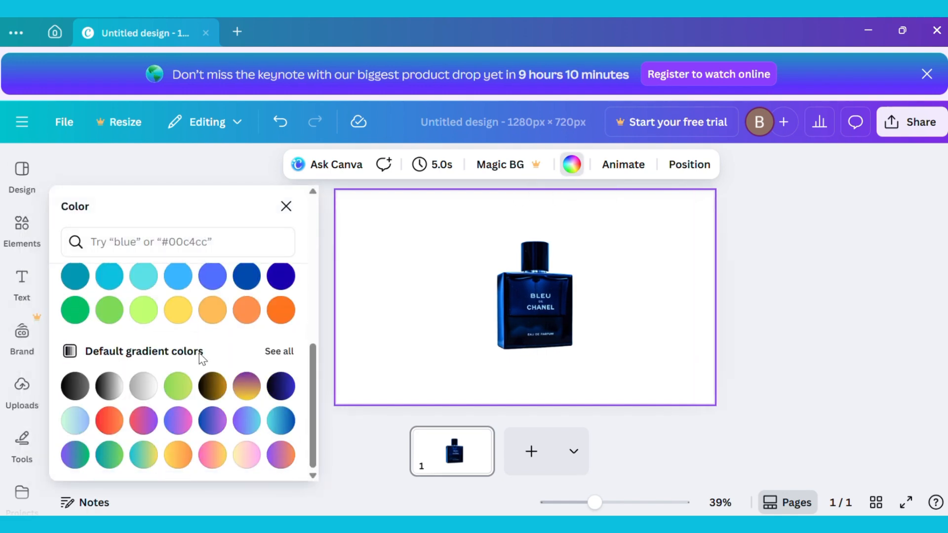
left_click(281, 387)
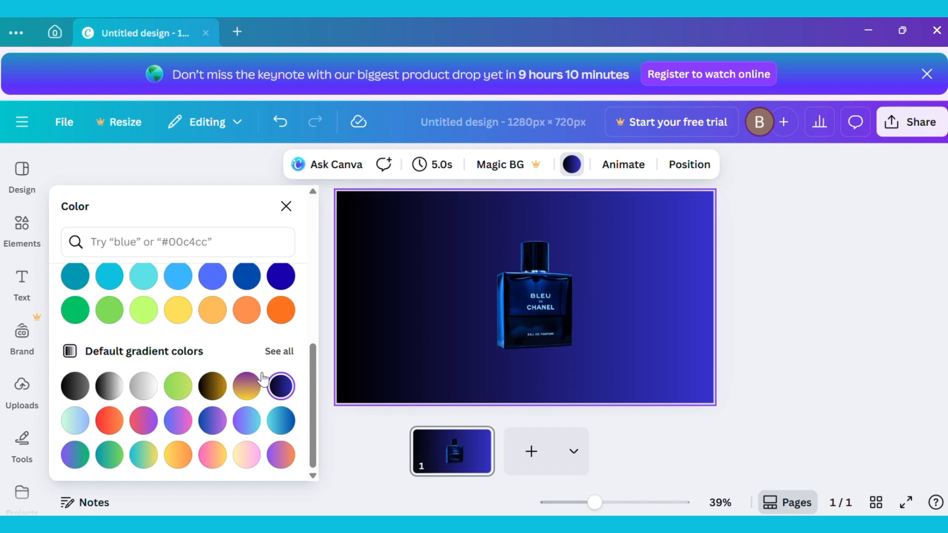
Add a third color to the background gradient and set it to a very dark navy
scroll(222, 351, "up", 5)
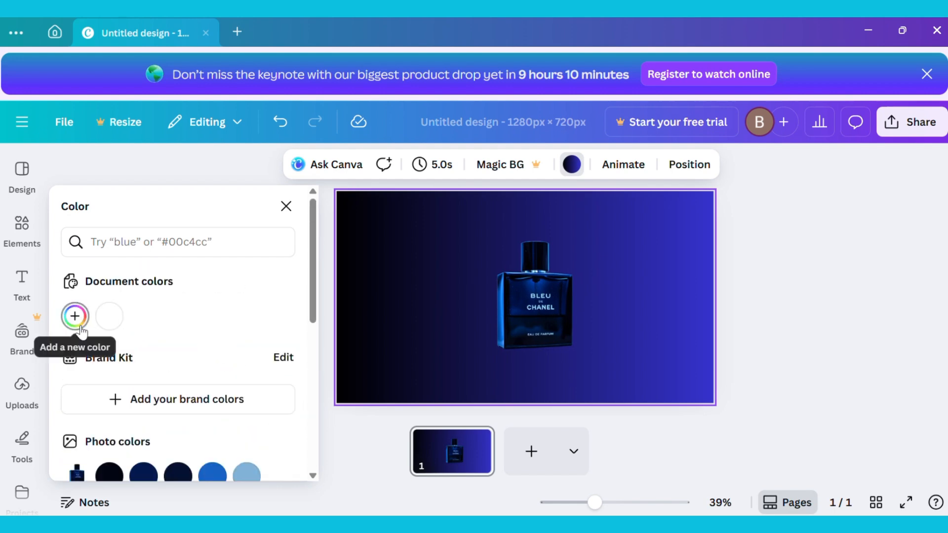
left_click(77, 319)
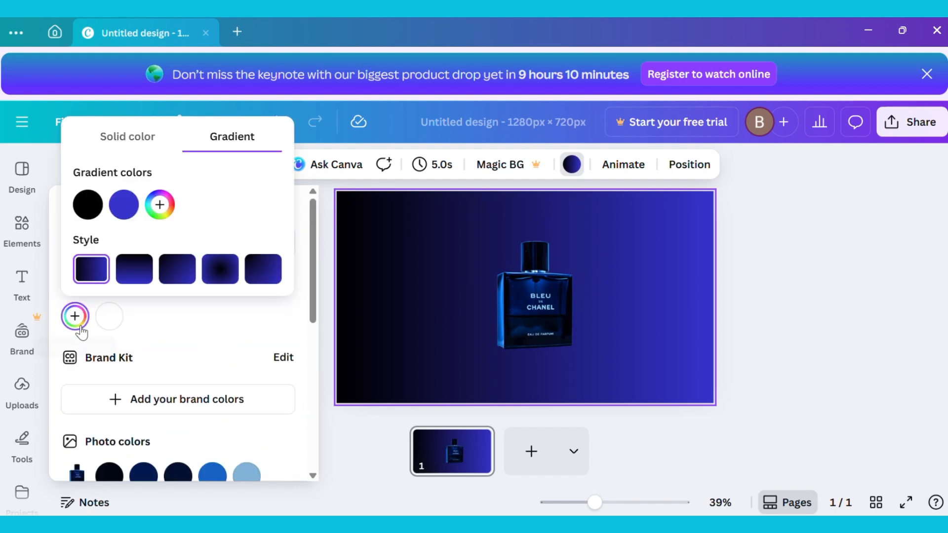
left_click(160, 217)
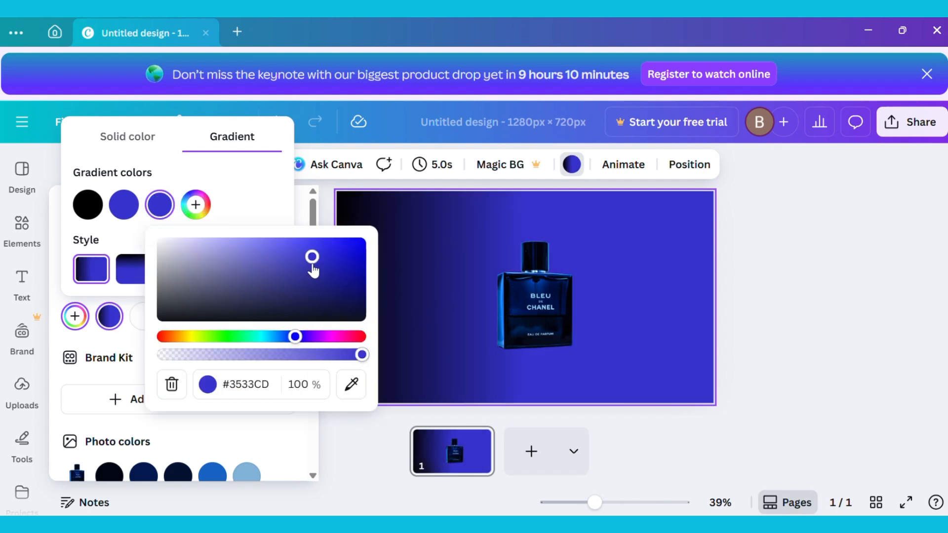
left_click_drag(312, 266, 324, 315)
left_click(259, 207)
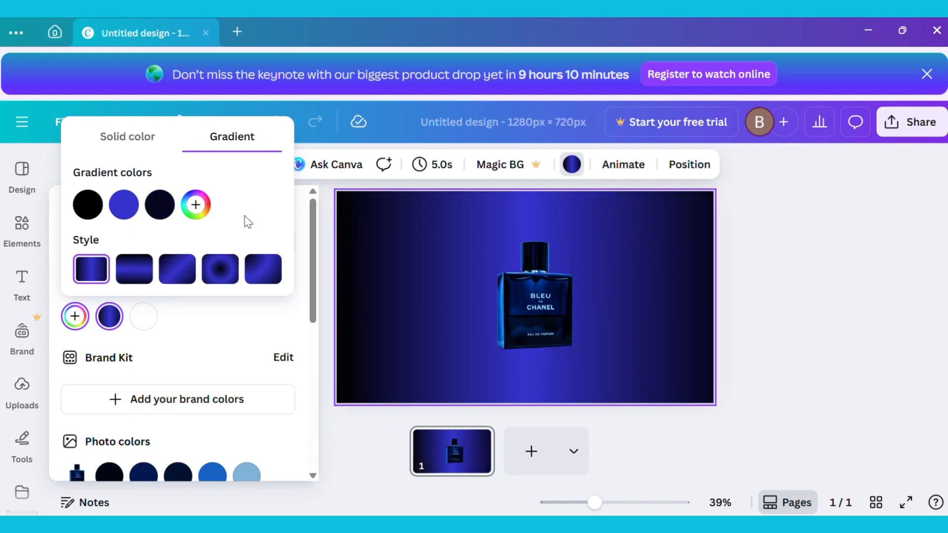
Try the diagonal, radial and corner gradient styles on the background, and return to the horizontal linear style
left_click(180, 271)
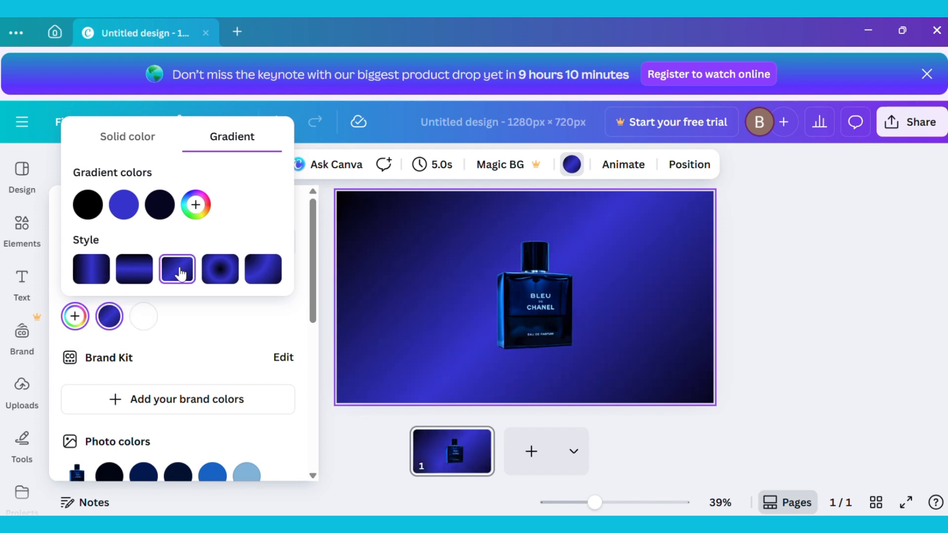
left_click(218, 273)
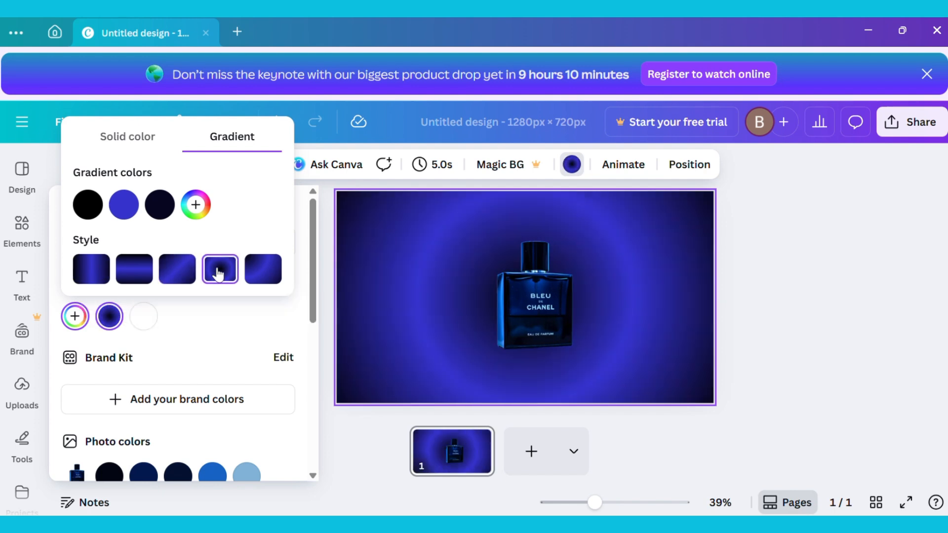
left_click(262, 276)
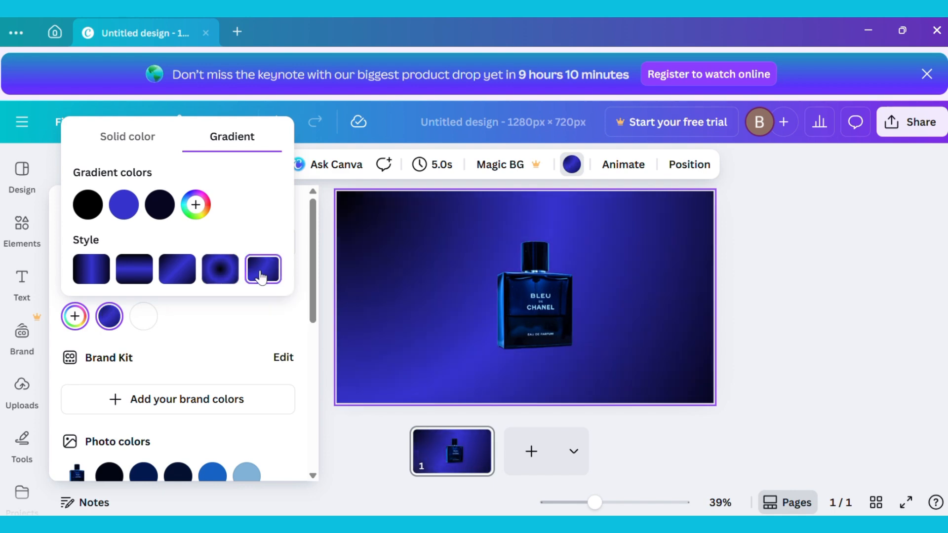
left_click(95, 274)
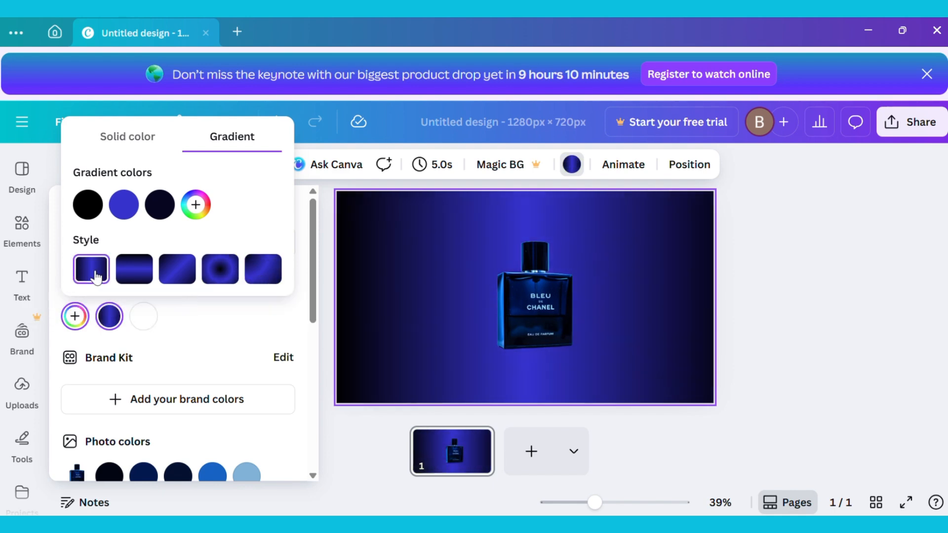
Close the background color settings and center the perfume bottle image on the page
left_click(222, 302)
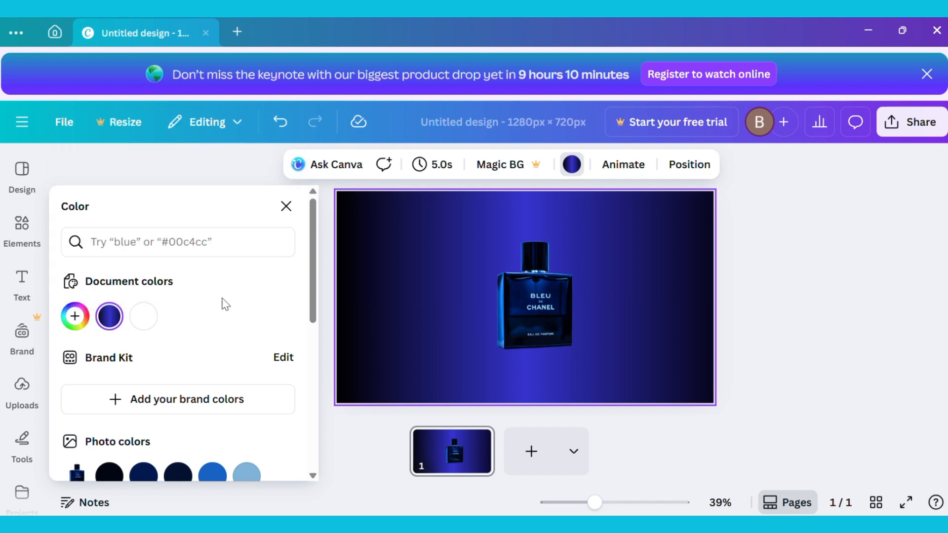
left_click(285, 206)
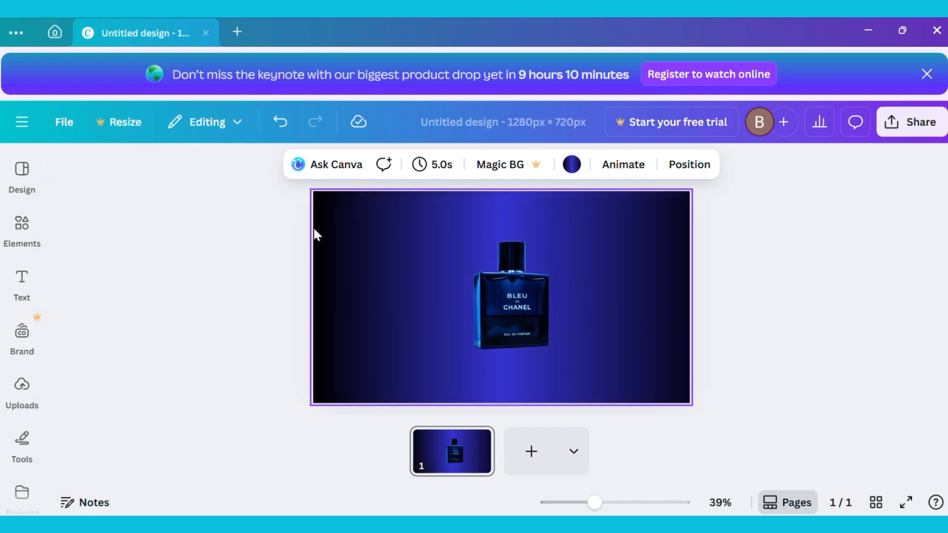
left_click_drag(513, 304, 512, 301)
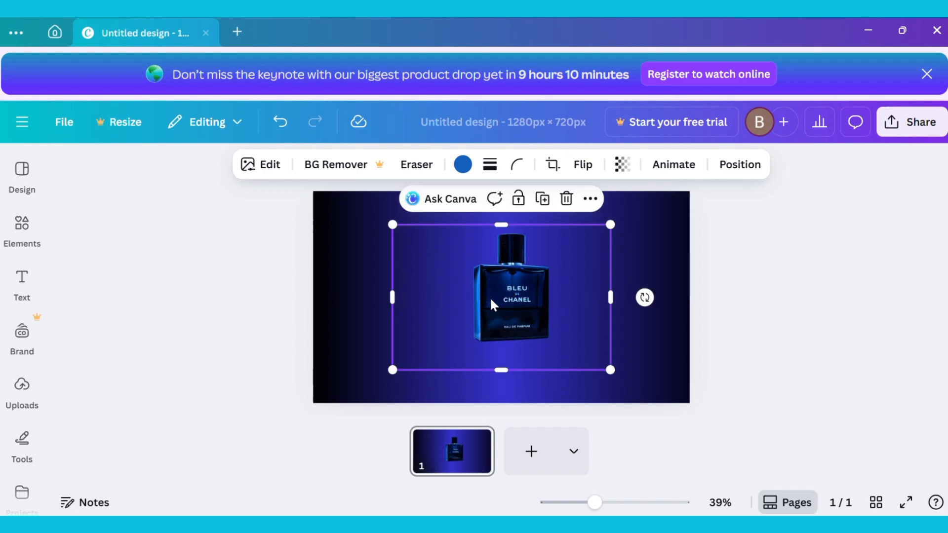
left_click(153, 298)
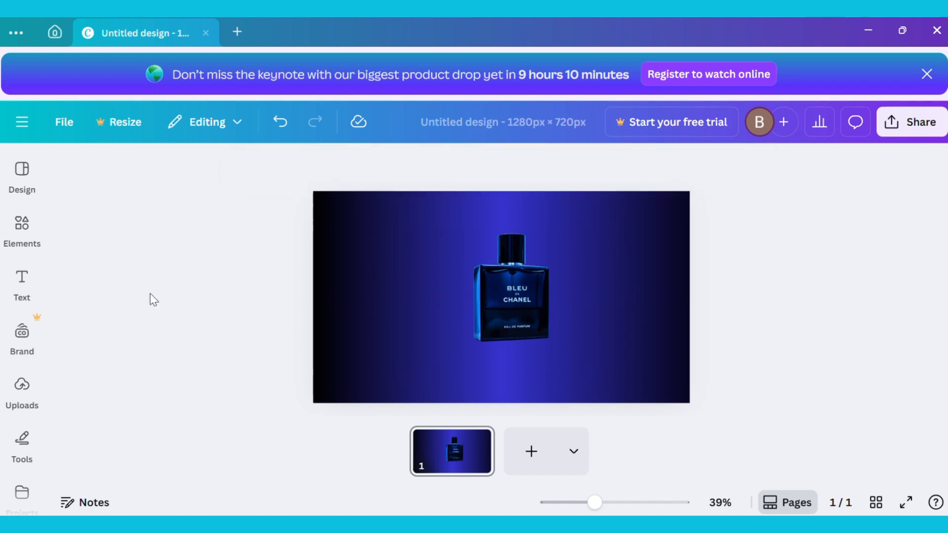
Add a heading to the page with the text "LUXUARY PERFUME"
left_click(22, 292)
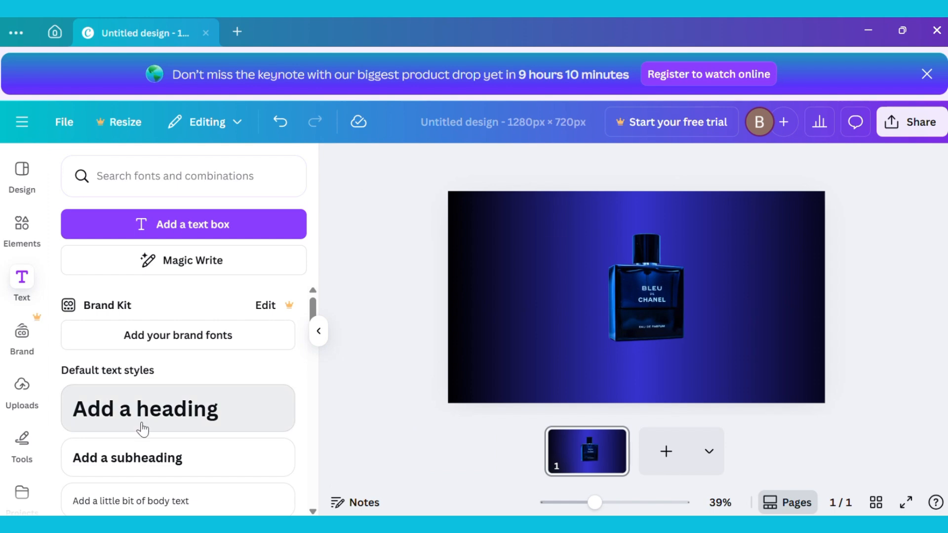
left_click(142, 429)
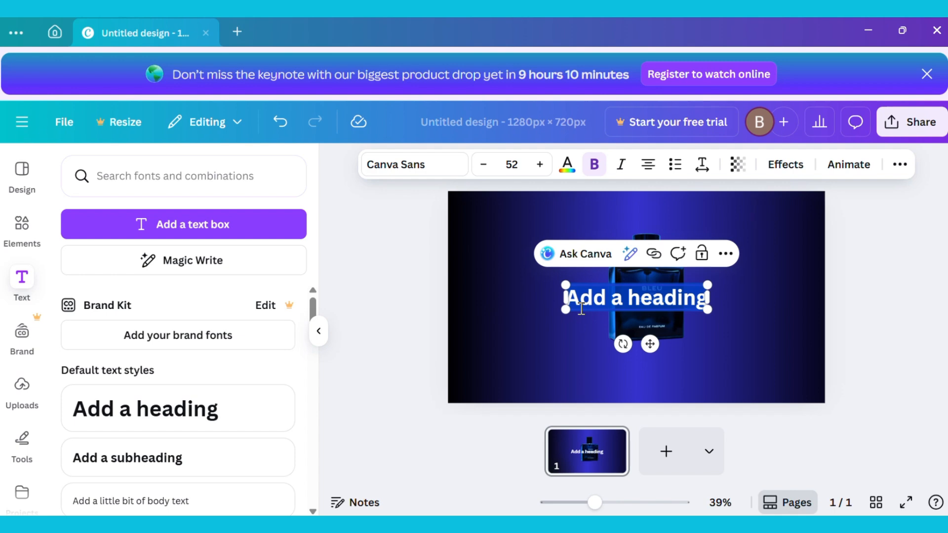
type("LUX")
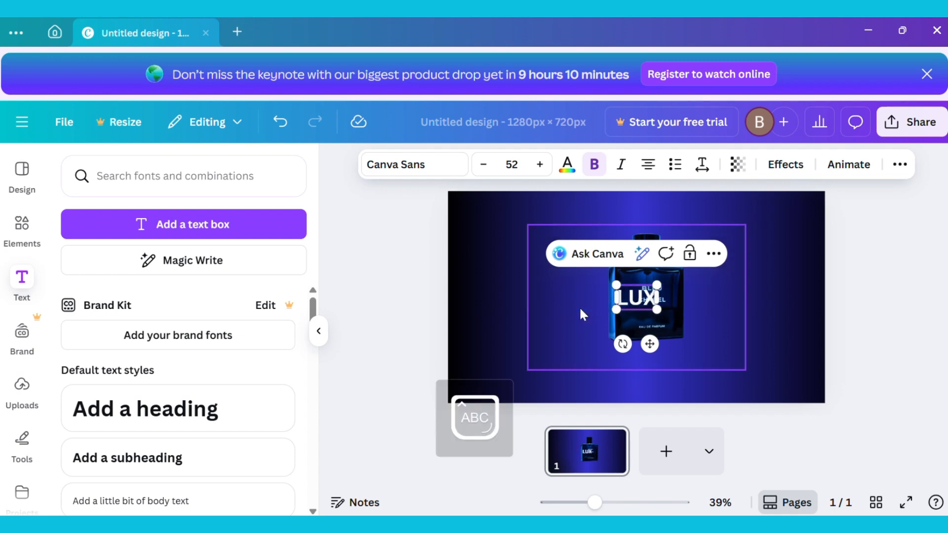
type("UARY PE")
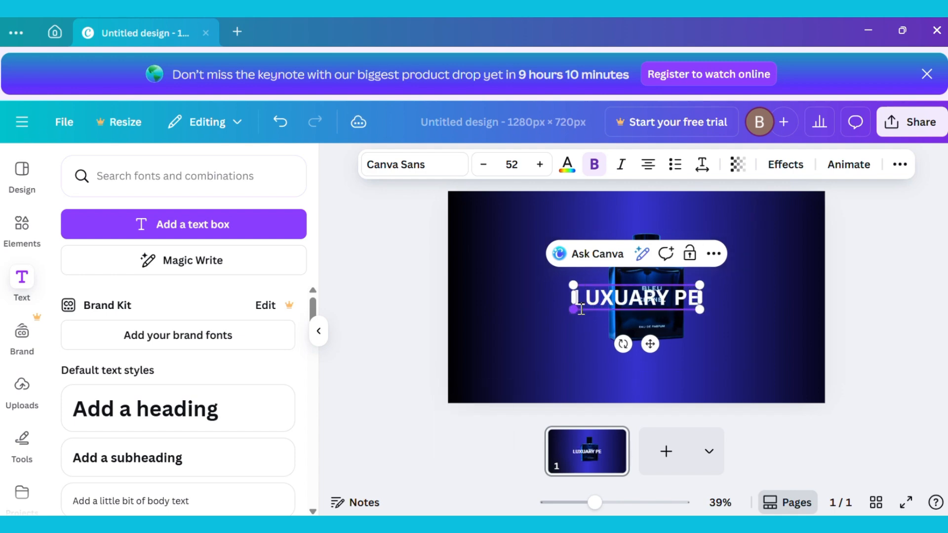
type("RFU")
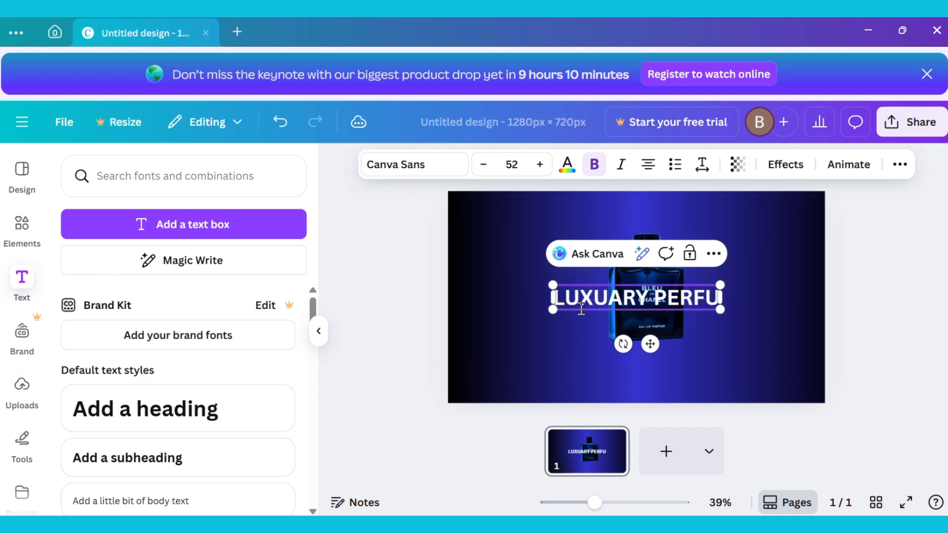
type("ME")
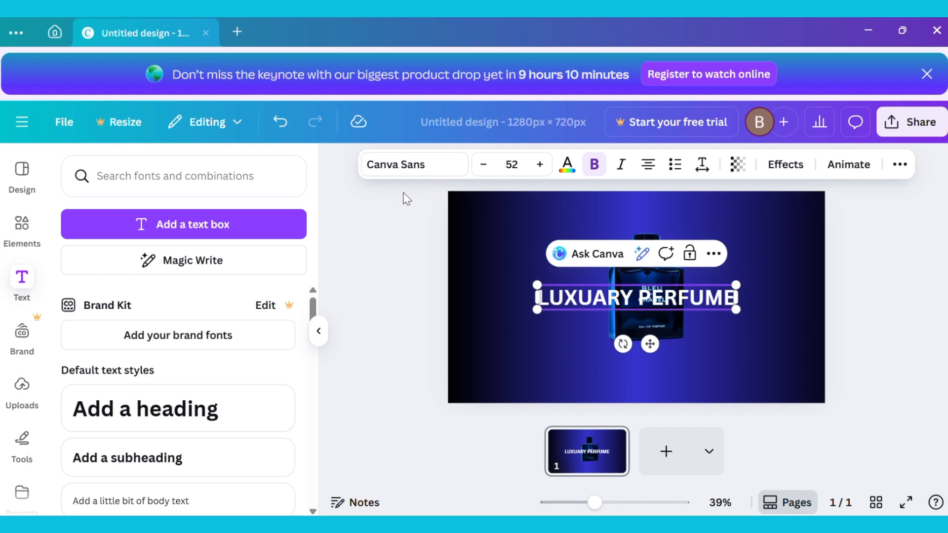
Change the font of the "LUXUARY PERFUME" heading to Cinzel Decorative
left_click(403, 171)
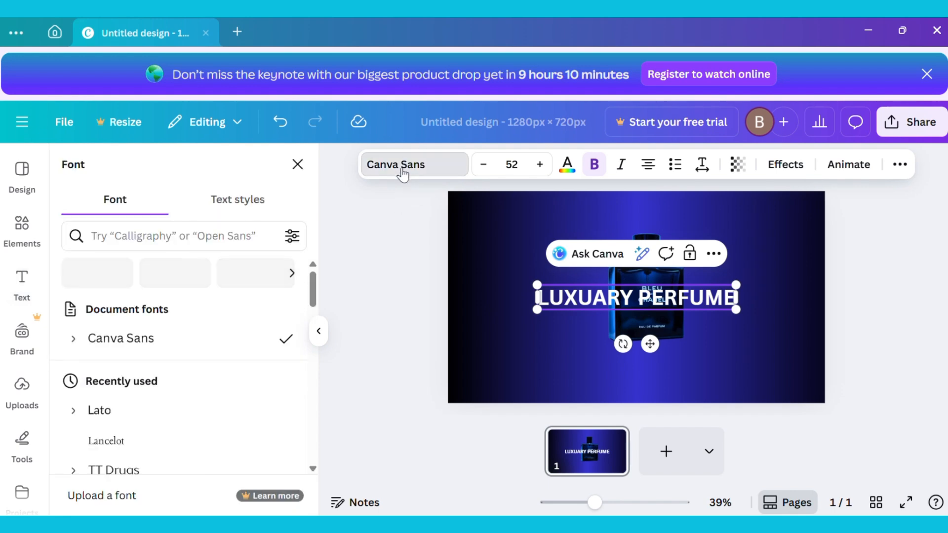
scroll(196, 354, "down", 5)
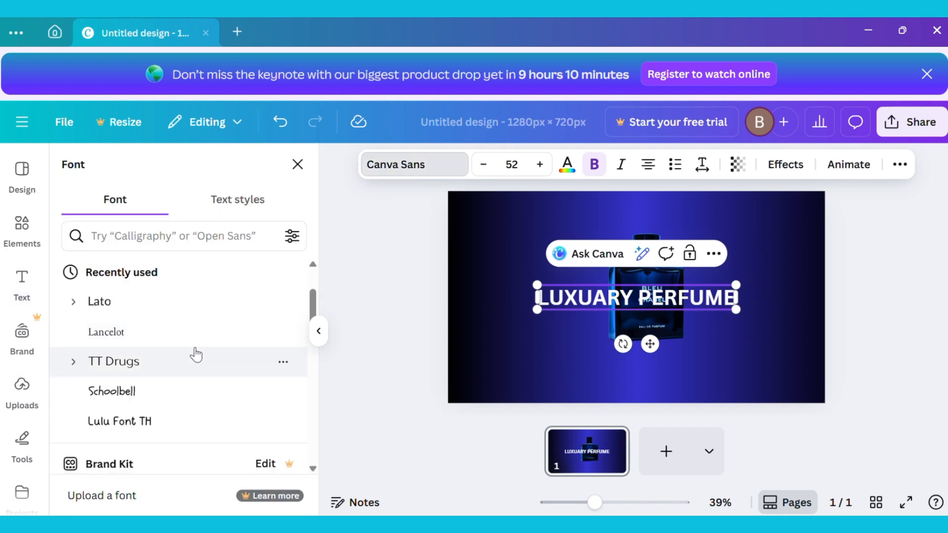
scroll(197, 352, "down", 3)
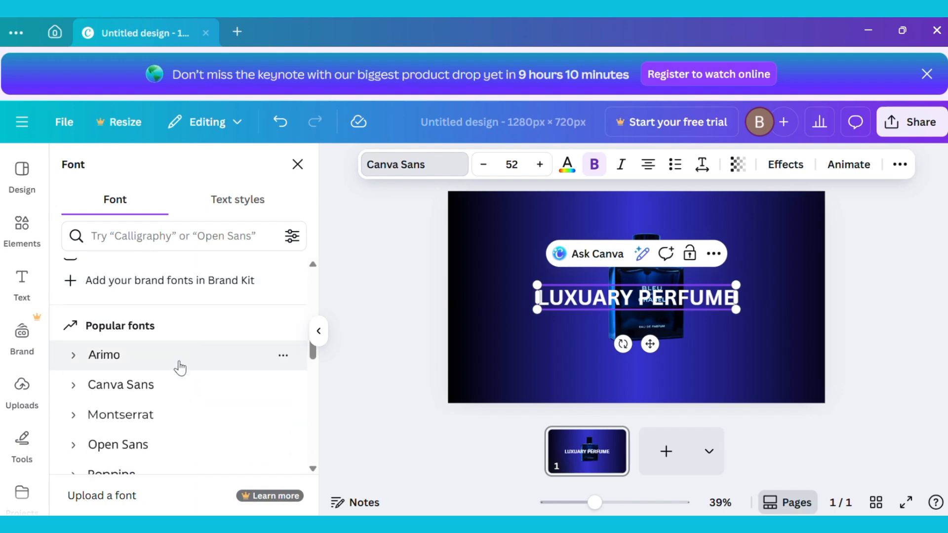
scroll(162, 436, "down", 5)
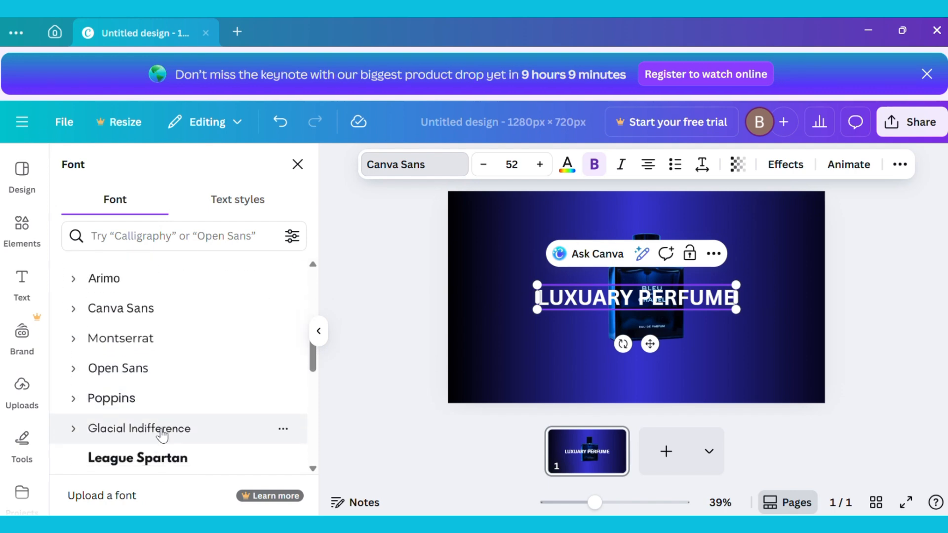
scroll(161, 436, "down", 2)
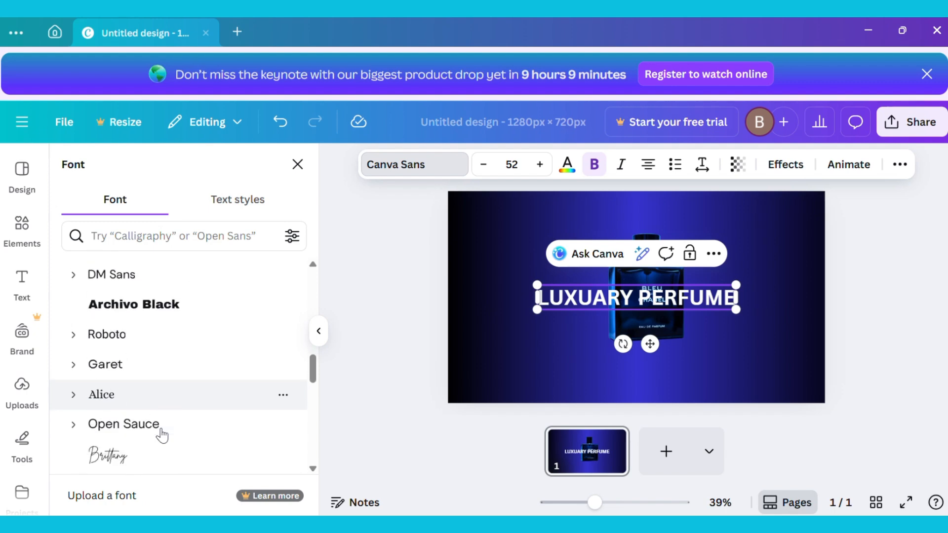
scroll(162, 435, "down", 5)
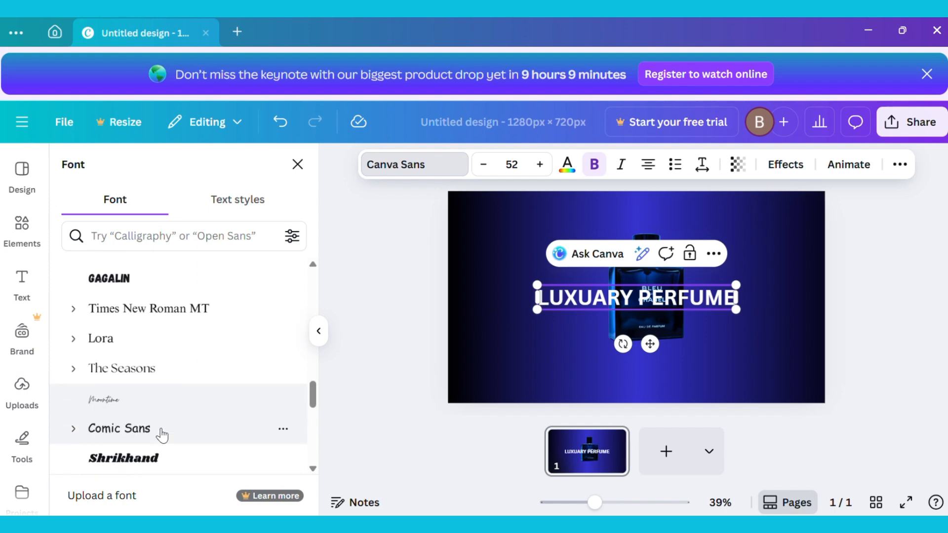
scroll(162, 435, "down", 5)
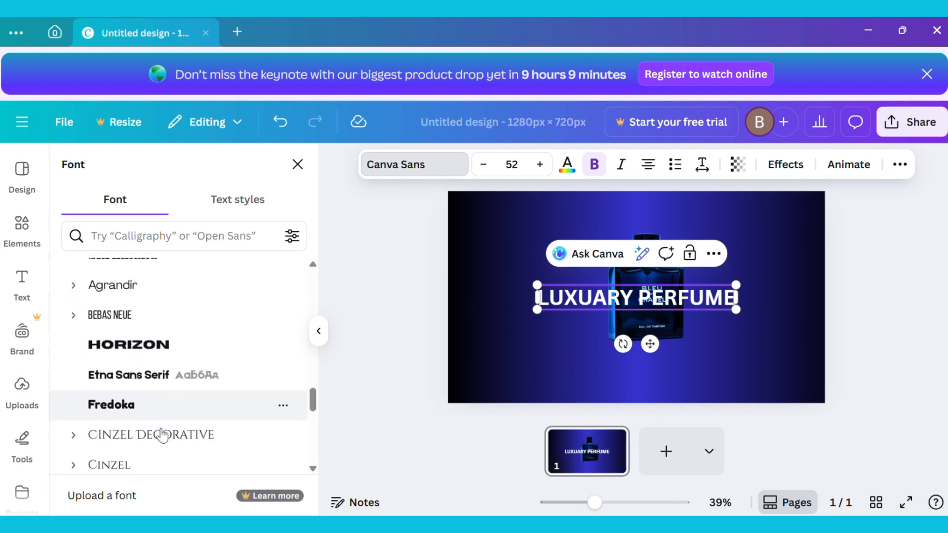
left_click(146, 393)
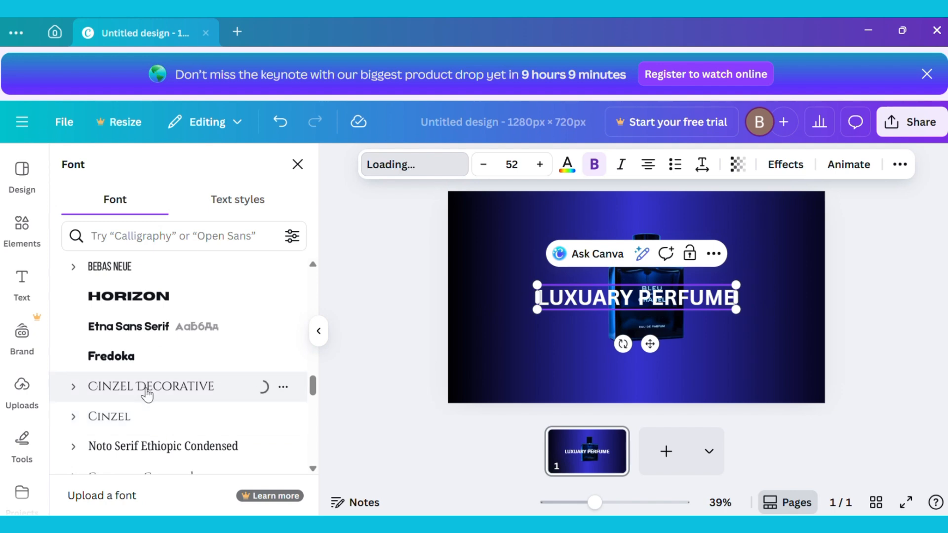
left_click(379, 383)
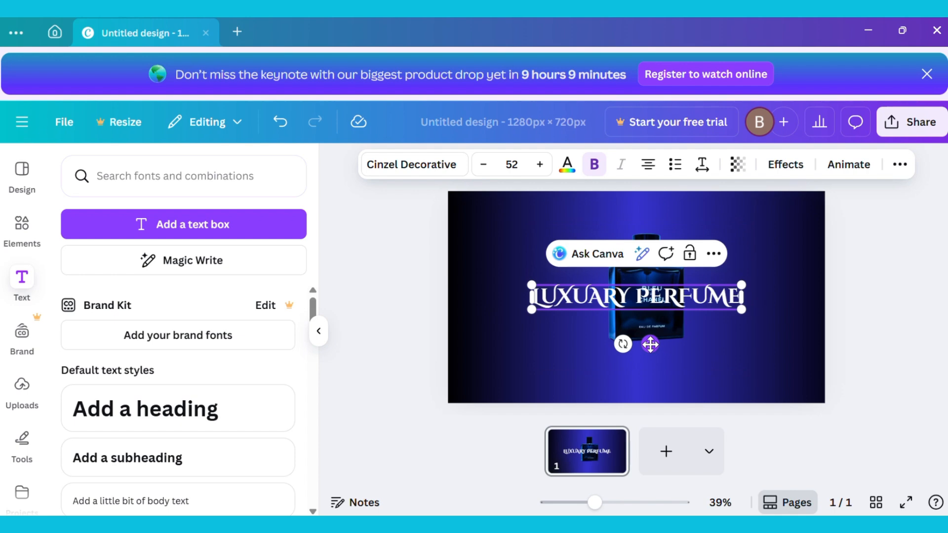
Position the heading above the perfume bottle and move the bottle slightly down so the two no longer overlap
left_click_drag(650, 344, 660, 272)
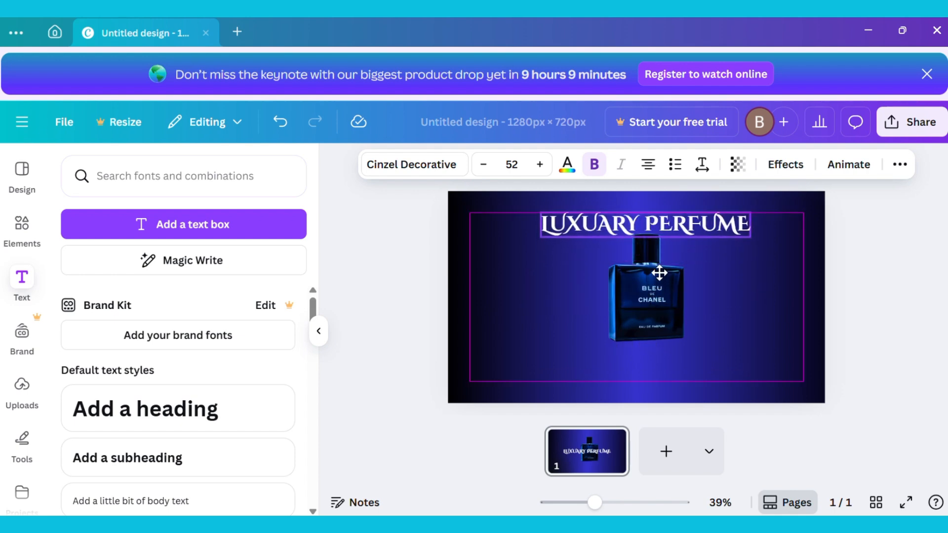
left_click(660, 306)
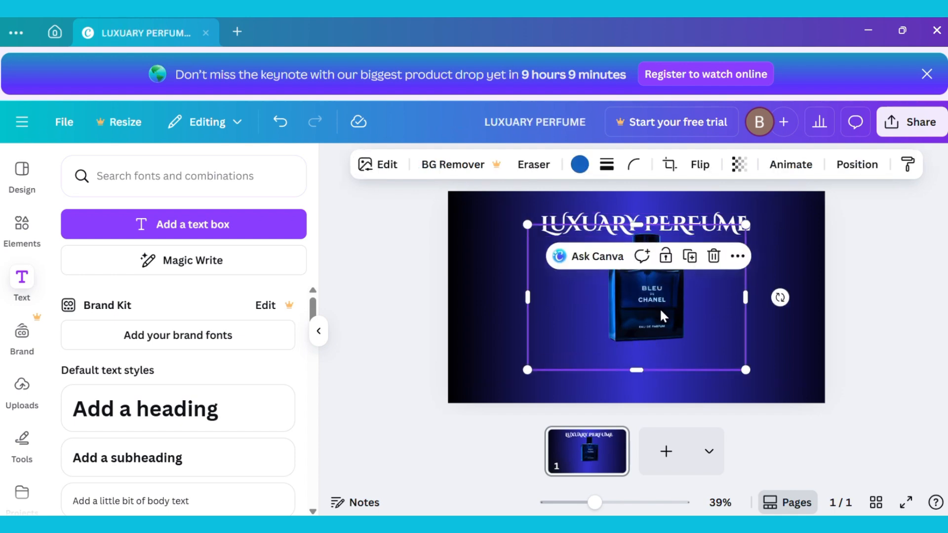
left_click_drag(660, 312, 644, 338)
left_click(492, 324)
left_click(642, 327)
left_click(660, 236)
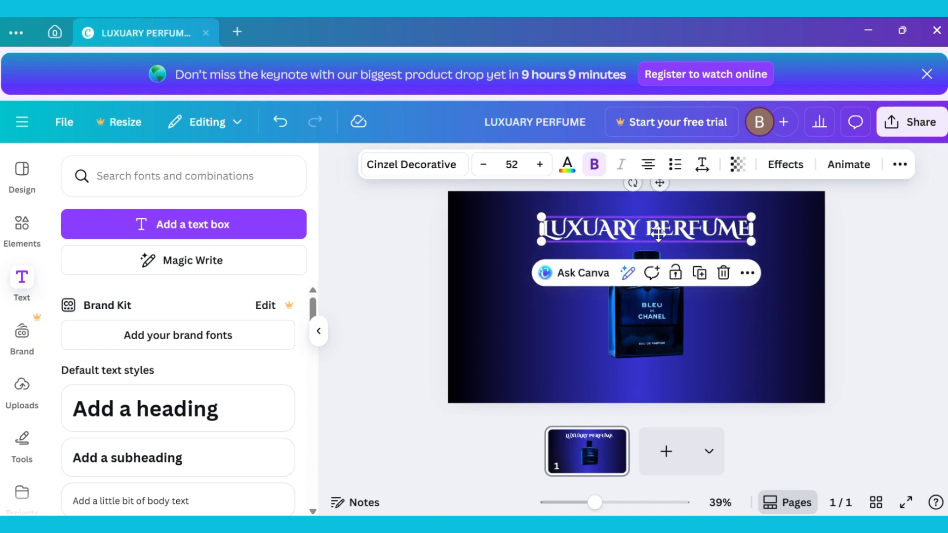
left_click_drag(660, 236, 641, 244)
left_click(496, 334)
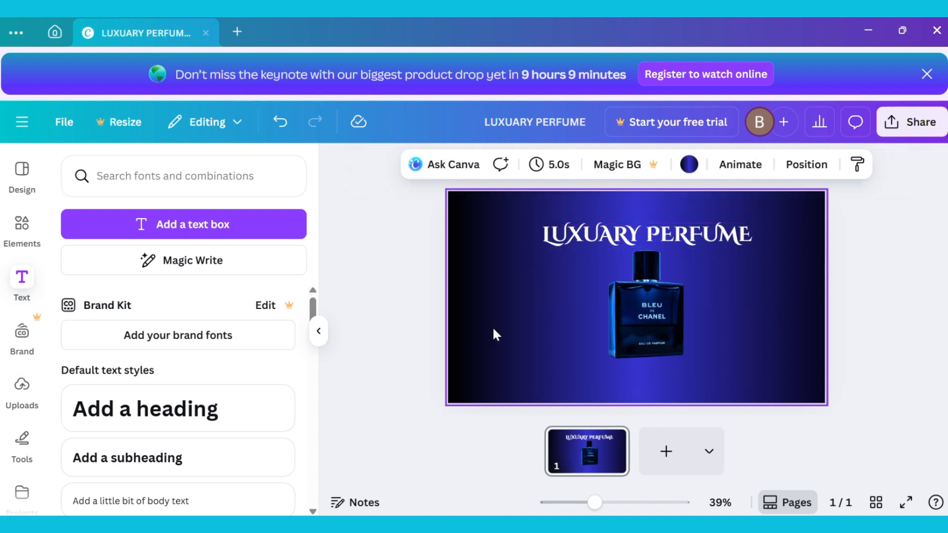
Search the elements for "FLOWER", limit the results to graphics, and add the purple rose arrangement to the page
left_click(23, 232)
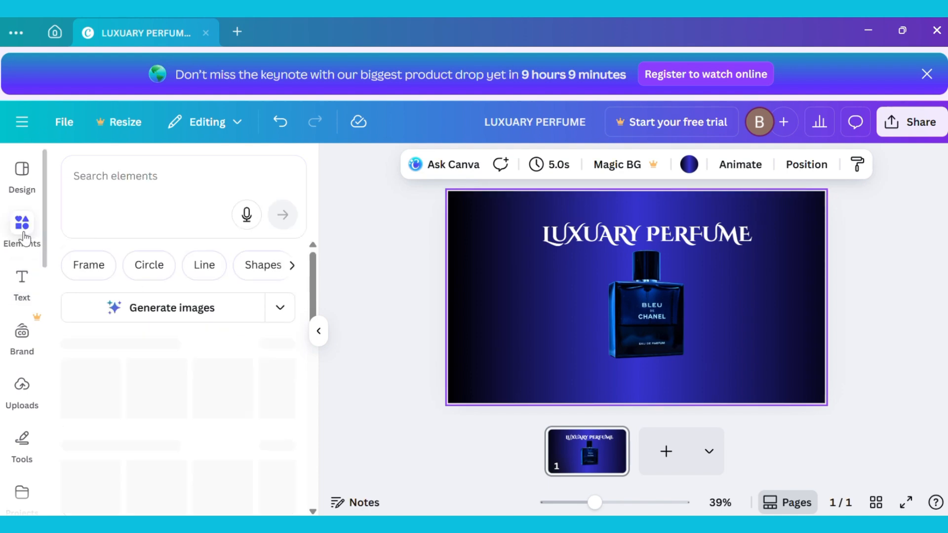
left_click(141, 179)
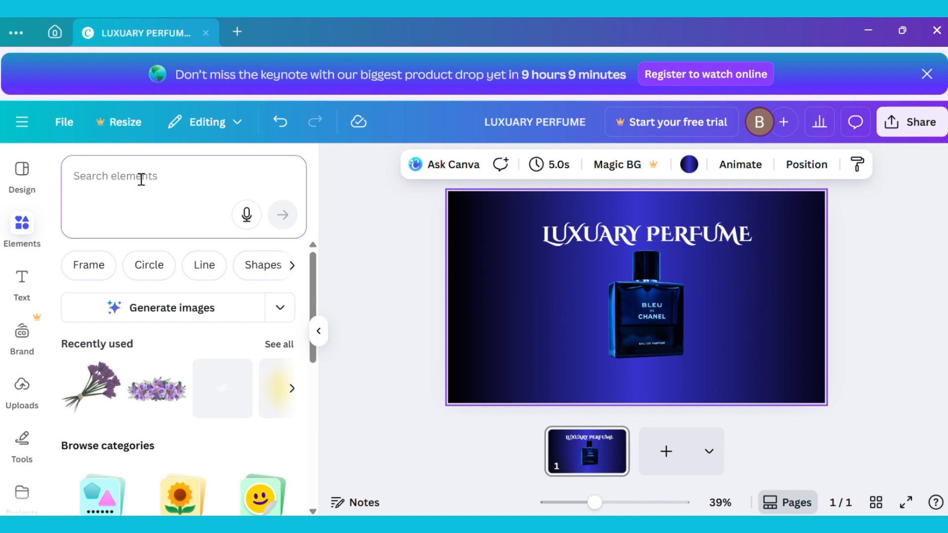
type("FLOWE")
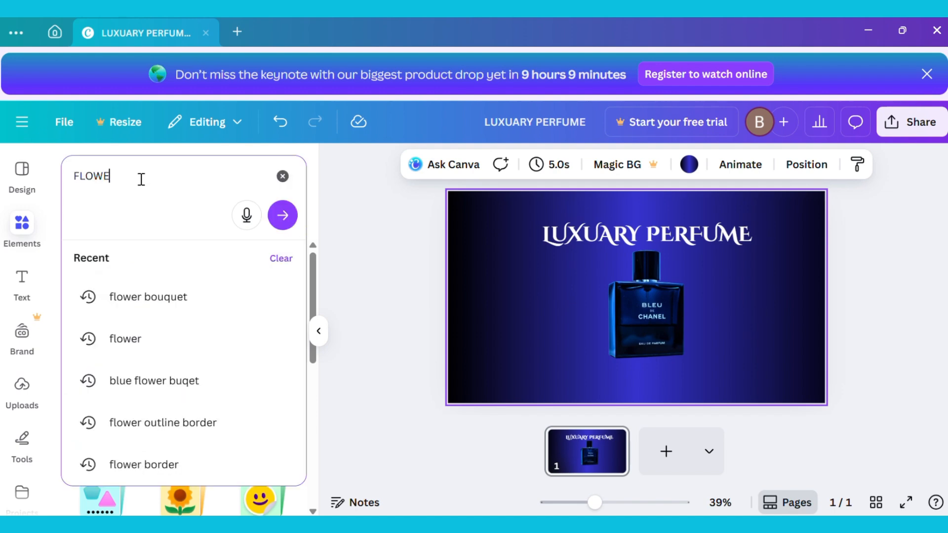
type("R")
key("Return")
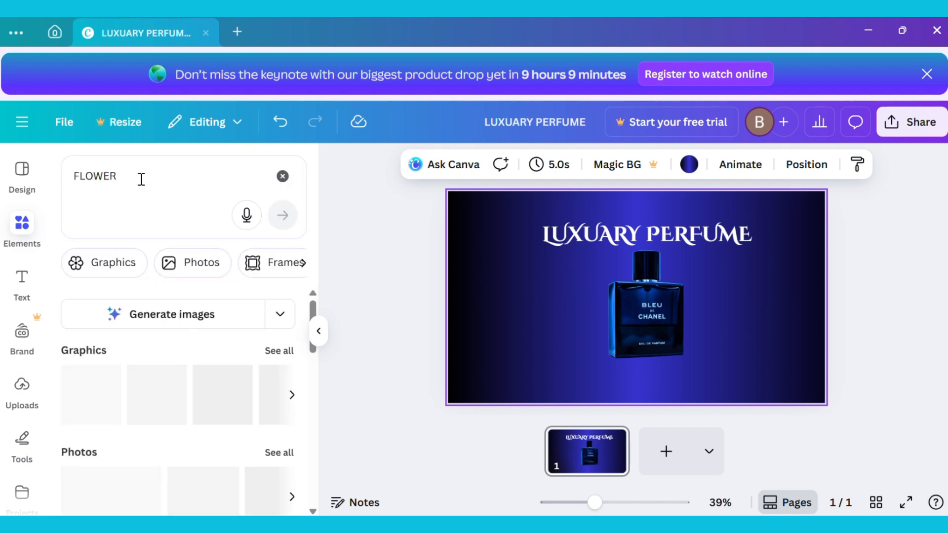
left_click(123, 269)
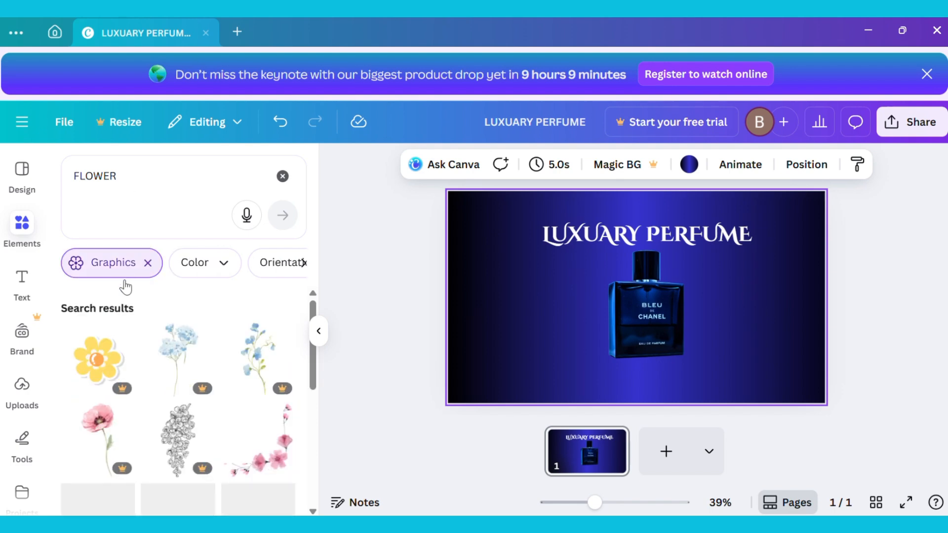
scroll(146, 349, "down", 2)
scroll(147, 350, "down", 5)
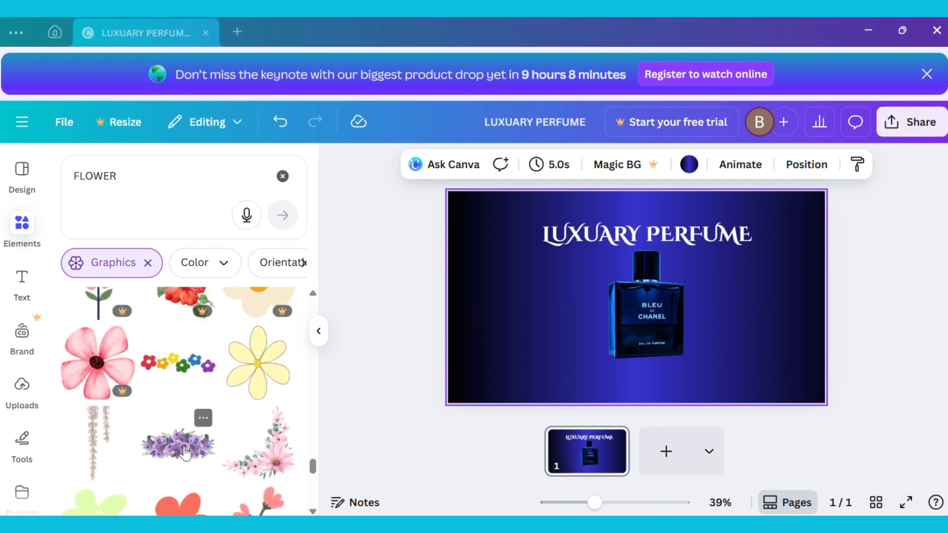
left_click(185, 452)
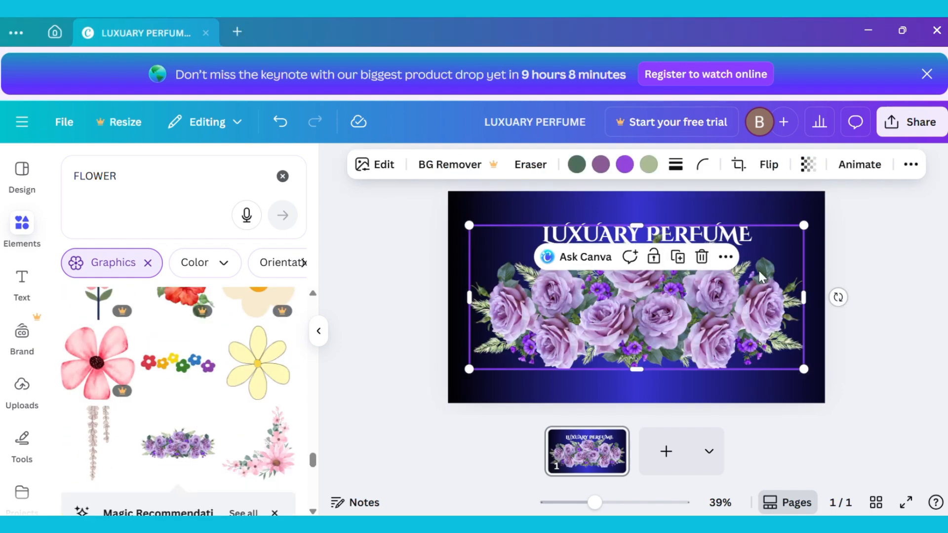
Shrink the purple rose arrangement to slightly wider than the bottle and place it across the bottle's base
left_click_drag(797, 231, 637, 377)
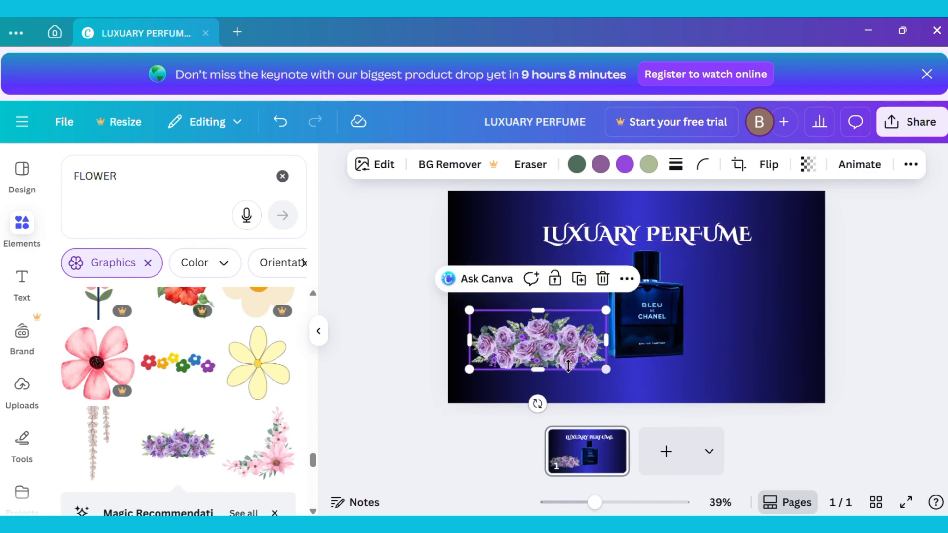
left_click_drag(534, 360, 635, 374)
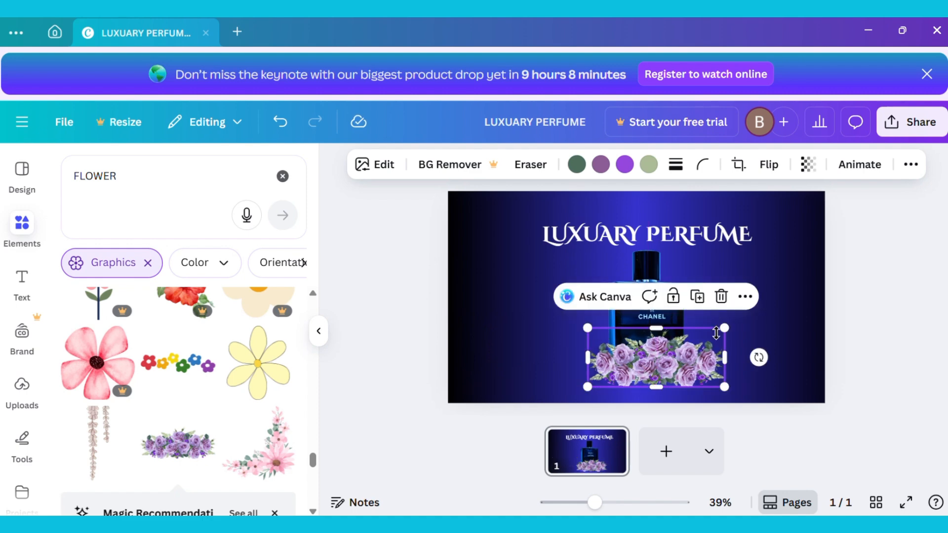
left_click_drag(718, 332, 693, 342)
left_click_drag(655, 376, 669, 379)
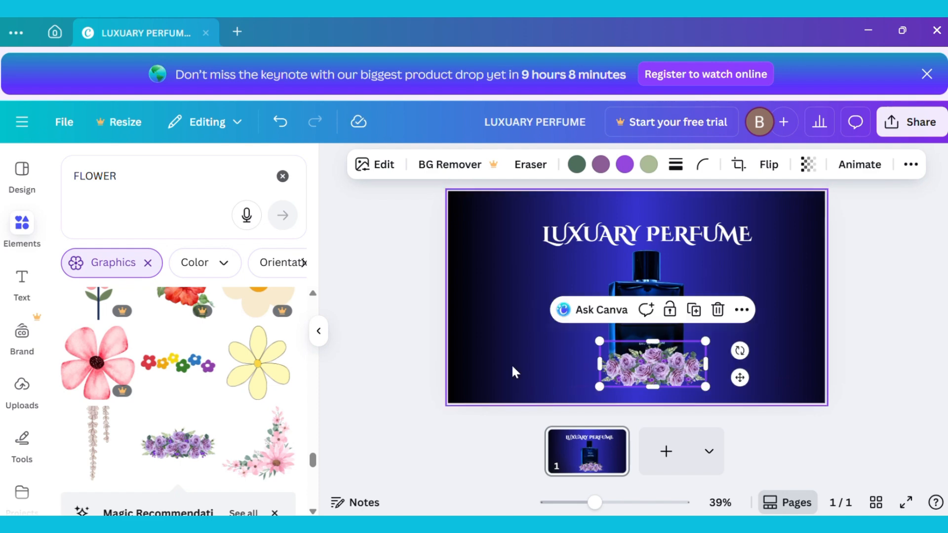
left_click(483, 368)
Search the elements for "FLOWER BOUQUET", limit the results to graphics, and add the tied purple flower bunch to the page
left_click(150, 186)
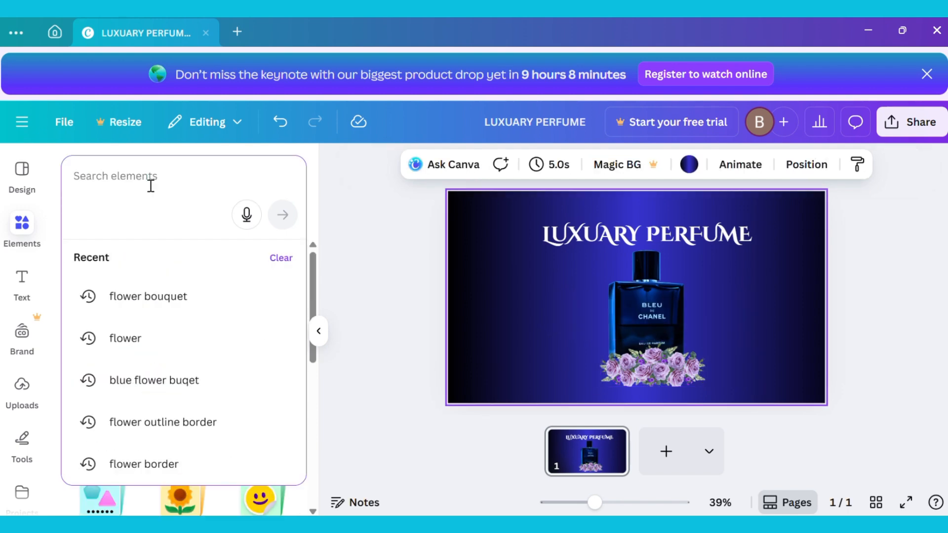
type("FLOWER")
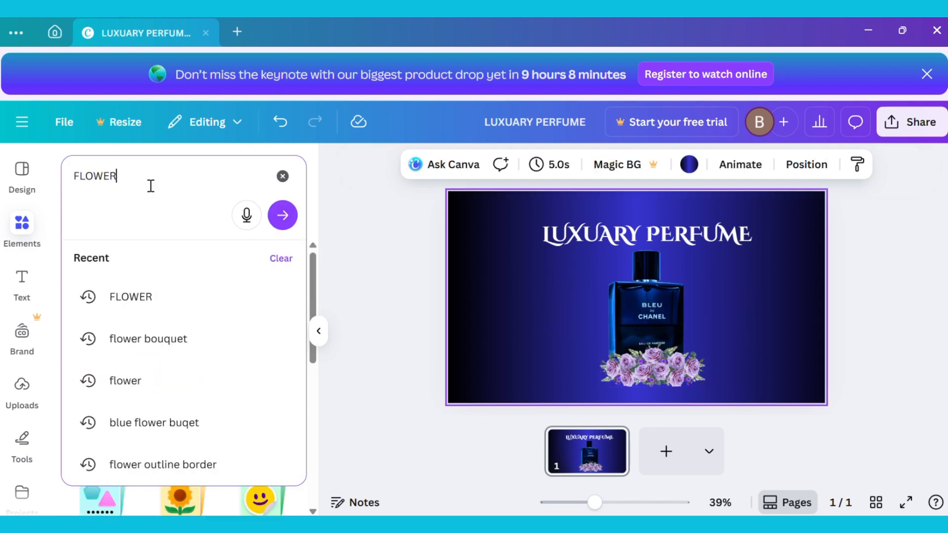
type(" BOUQ")
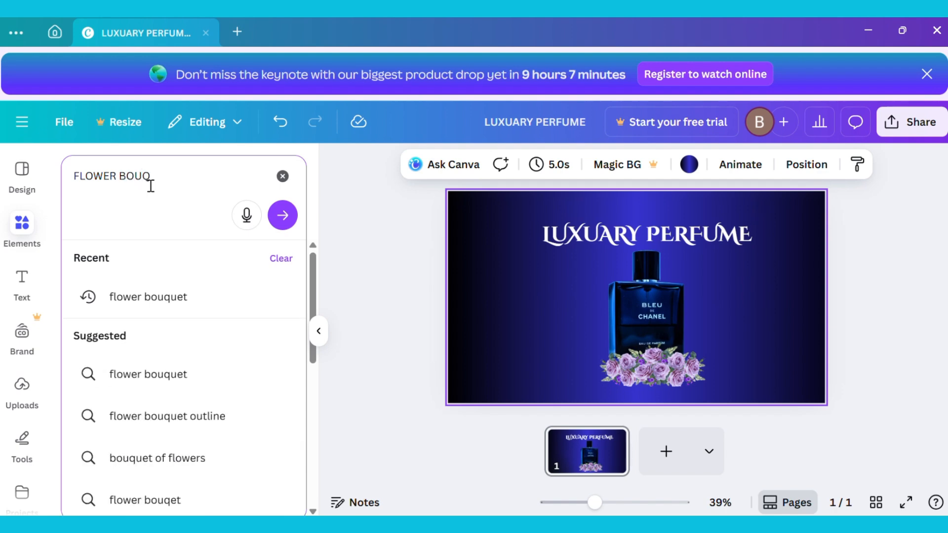
type("UET")
key("Return")
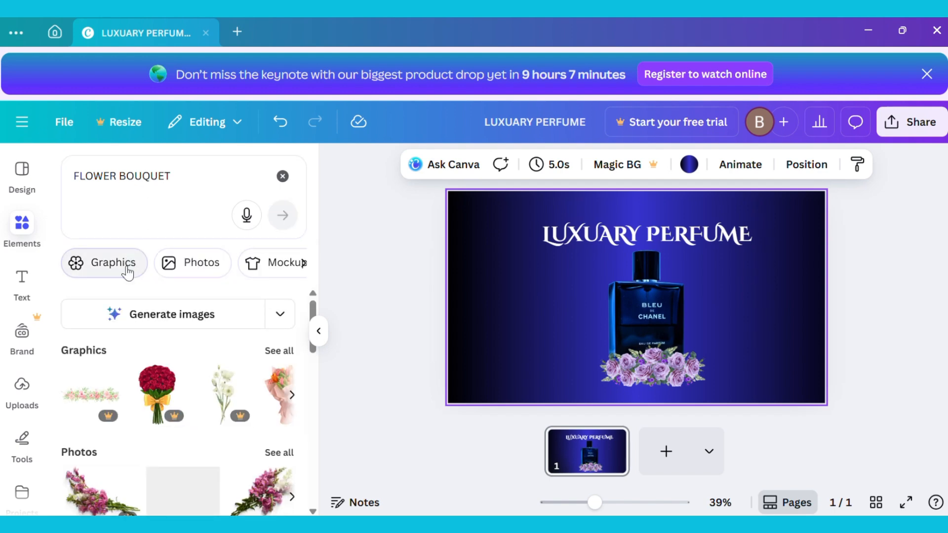
left_click(128, 272)
scroll(153, 359, "down", 3)
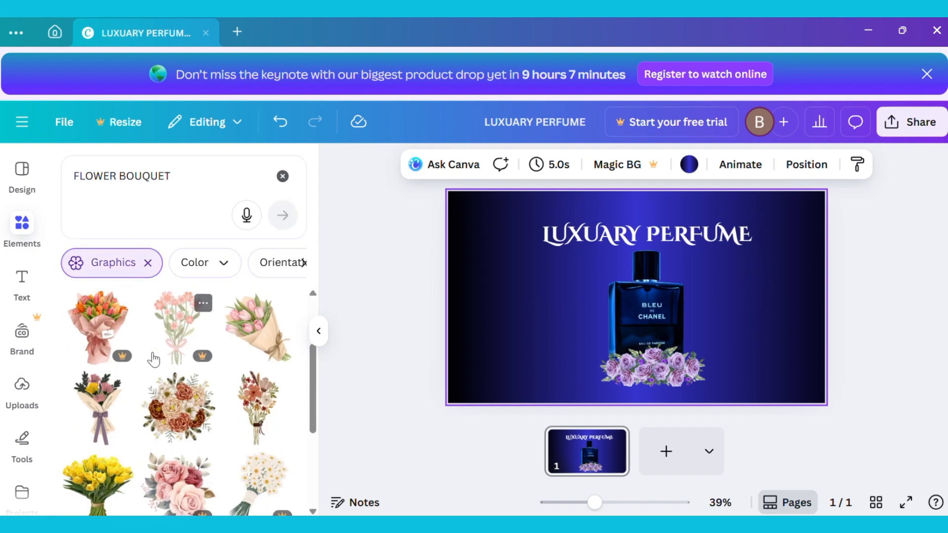
scroll(153, 359, "down", 4)
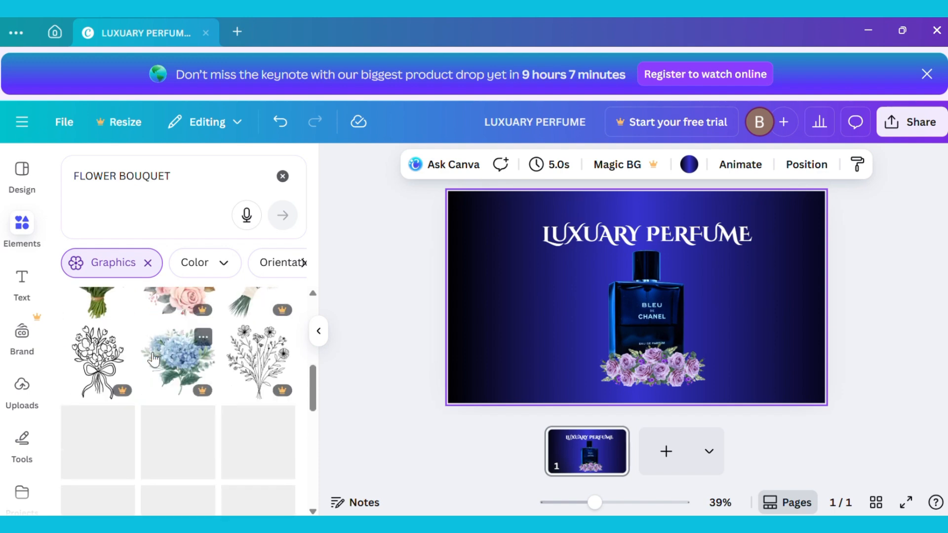
scroll(154, 359, "down", 2)
scroll(154, 359, "down", 5)
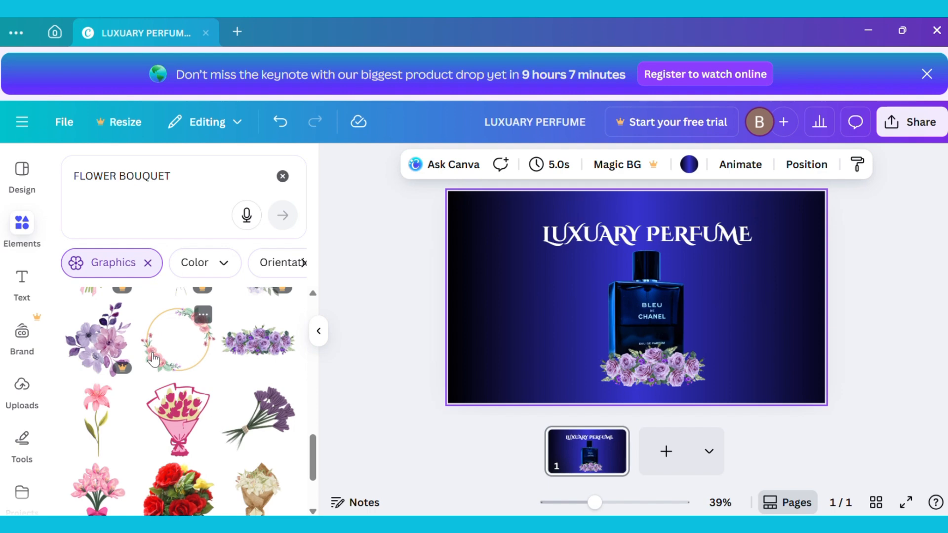
scroll(154, 359, "down", 2)
left_click(255, 364)
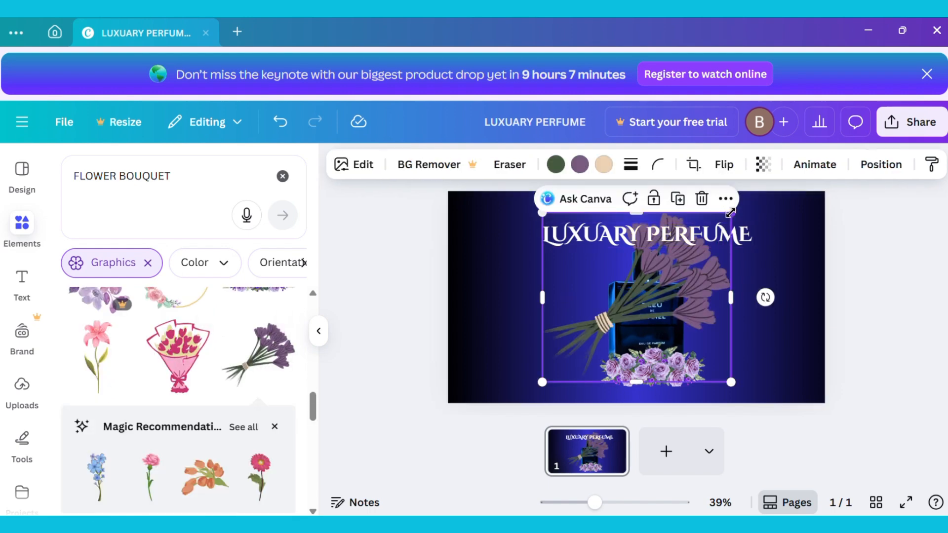
Shrink the tied purple flower bunch, rotate it clockwise, and place it at the right end of the roses
left_click_drag(727, 218, 647, 347)
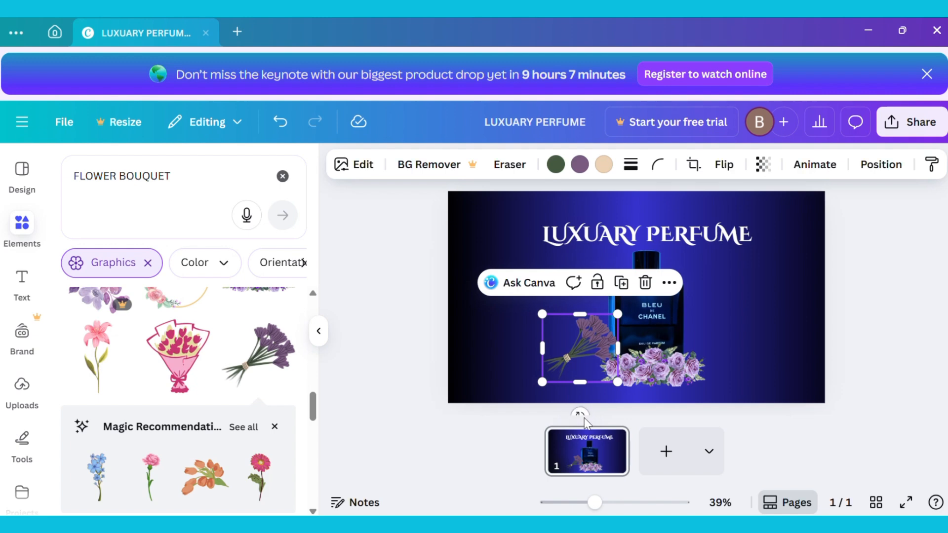
left_click_drag(580, 415, 547, 409)
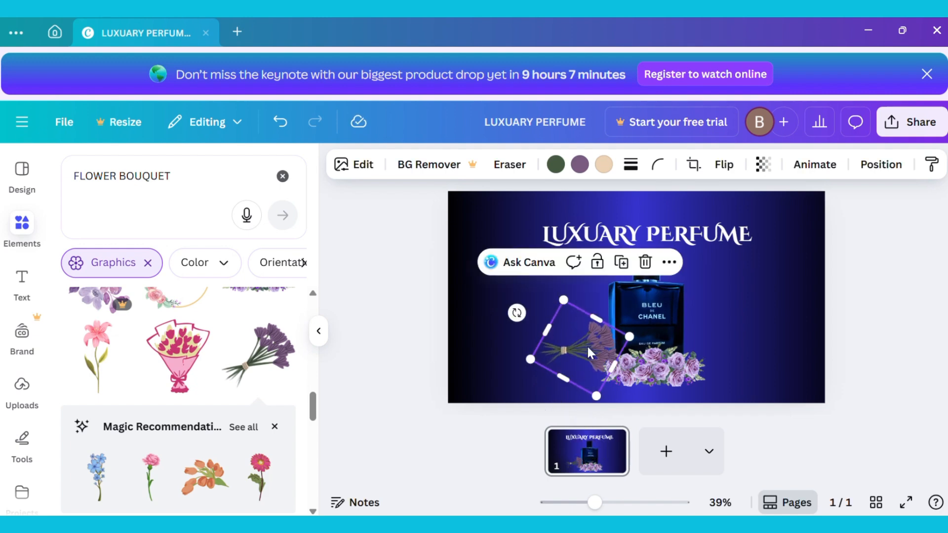
left_click_drag(597, 348, 683, 374)
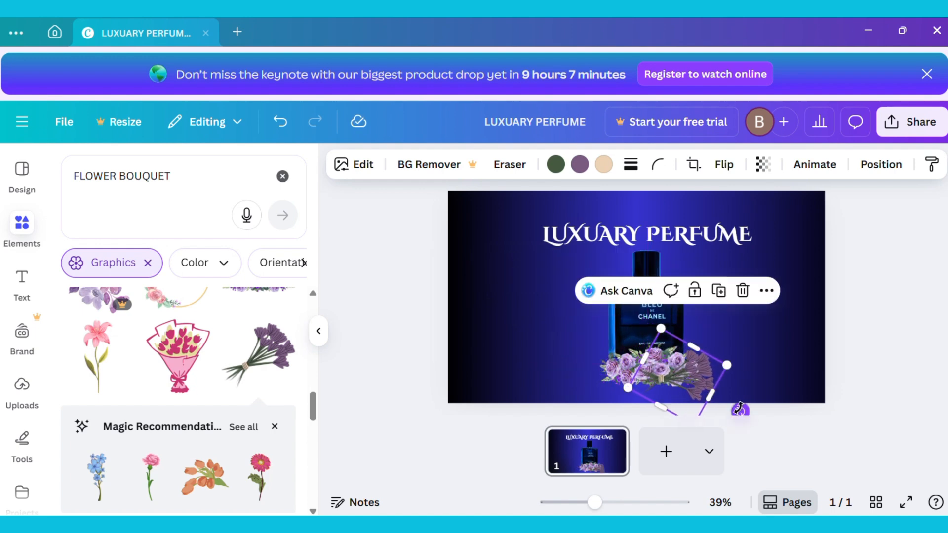
left_click_drag(740, 409, 744, 396)
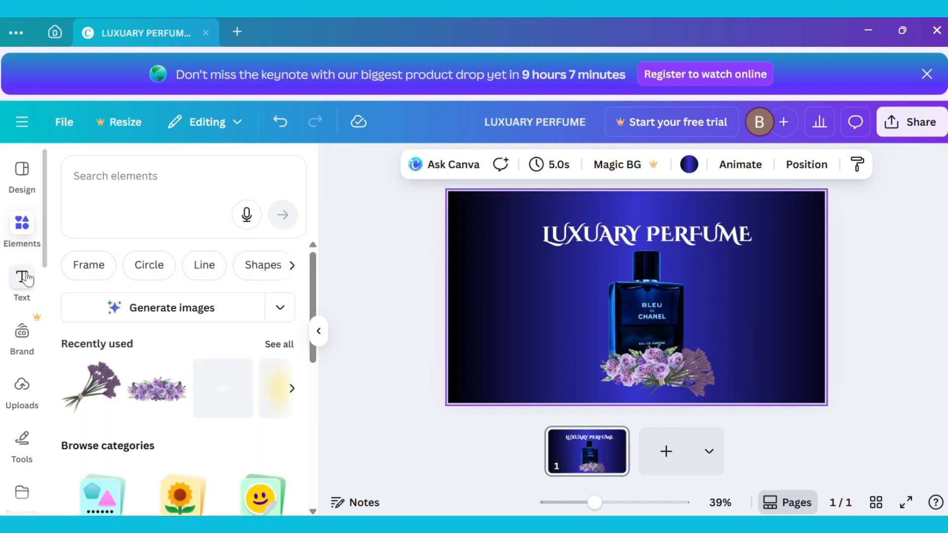
Add a heading text box reading "15%" on the first line and "Discount" on the second
left_click(28, 280)
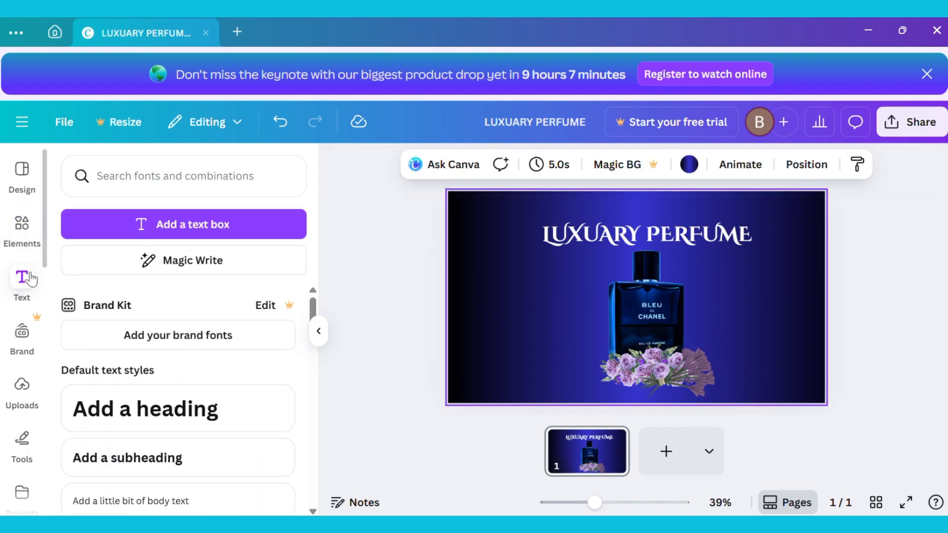
left_click(155, 413)
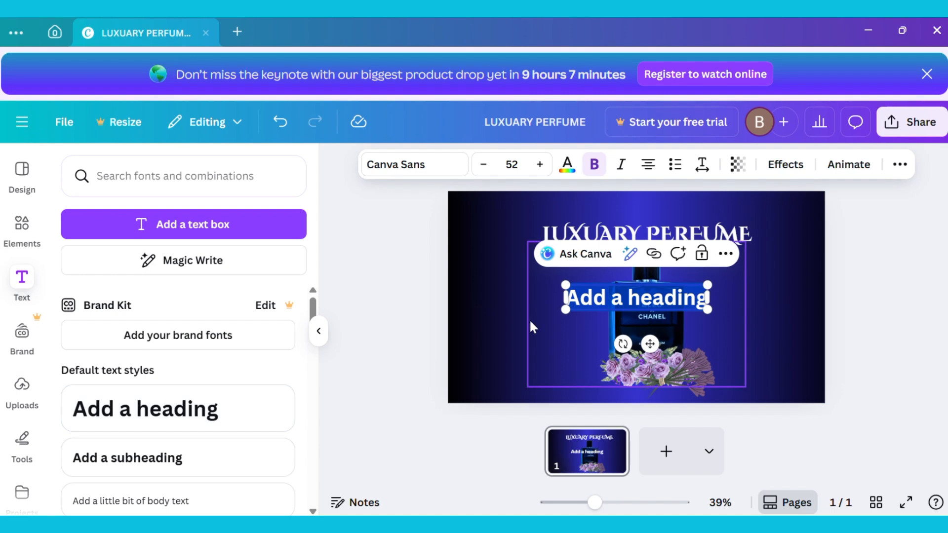
key("BackSpace")
type("1")
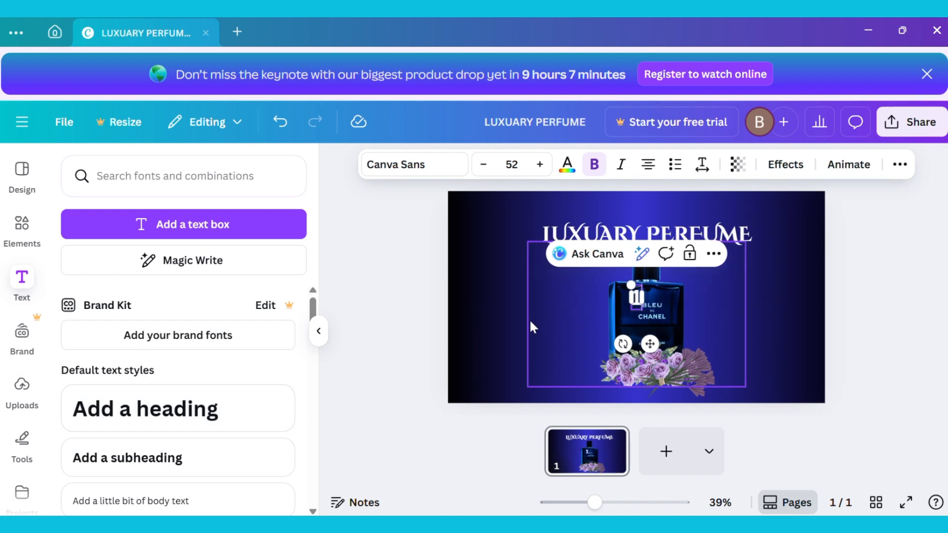
type("5%")
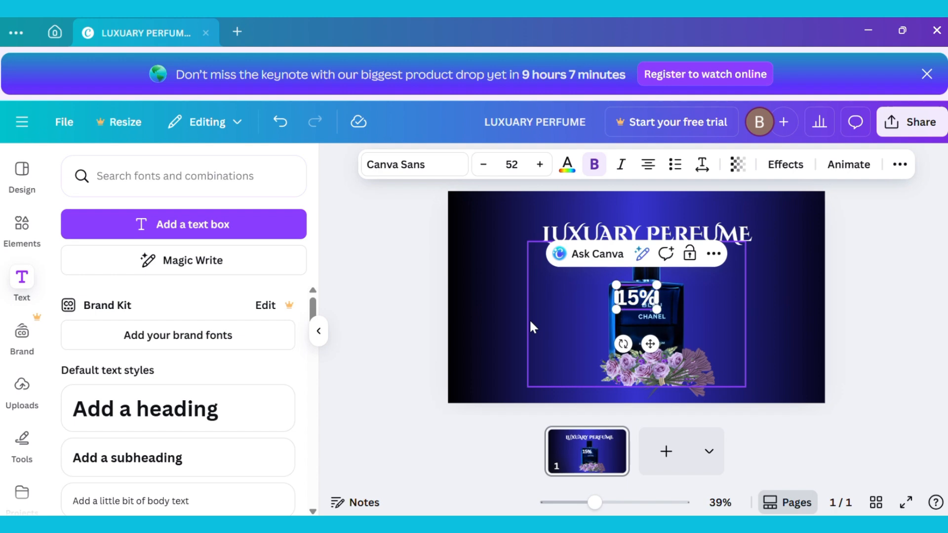
key("Caps_Lock")
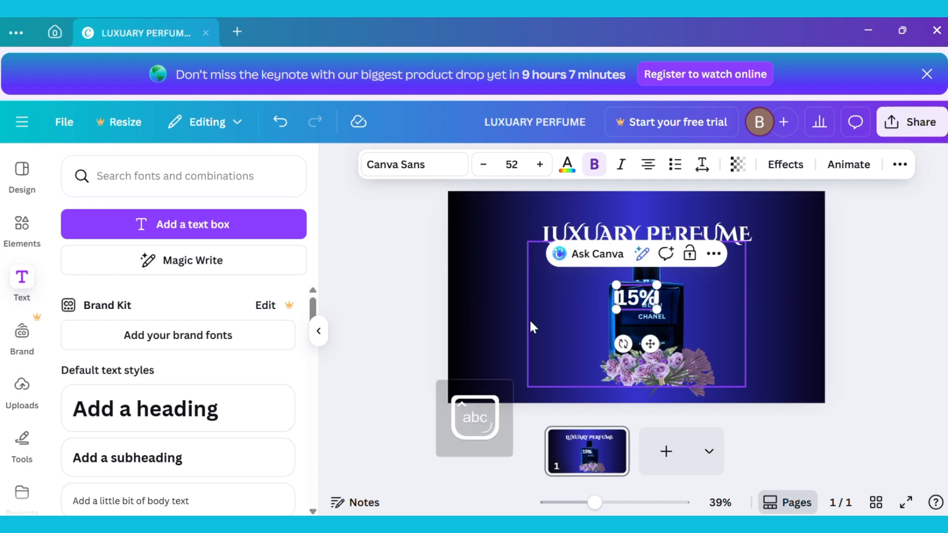
key("Return")
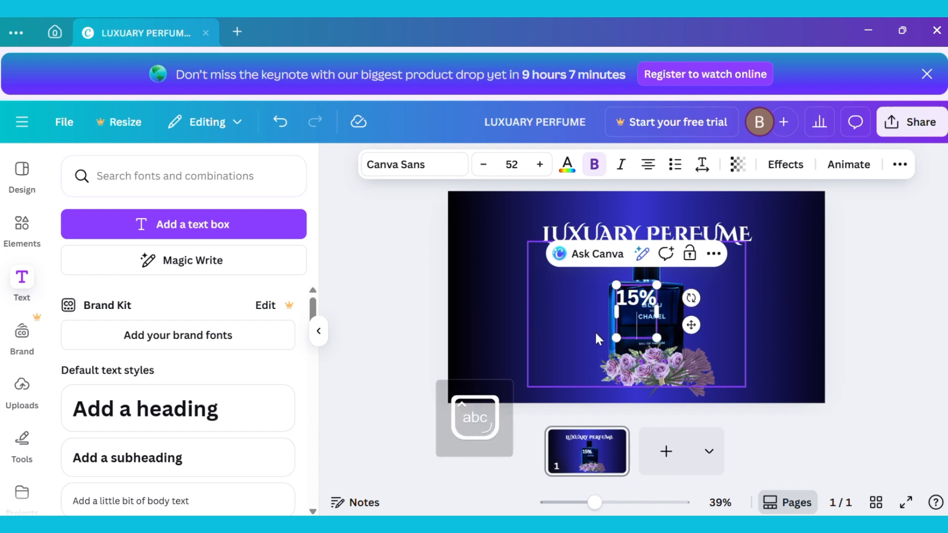
type("Di")
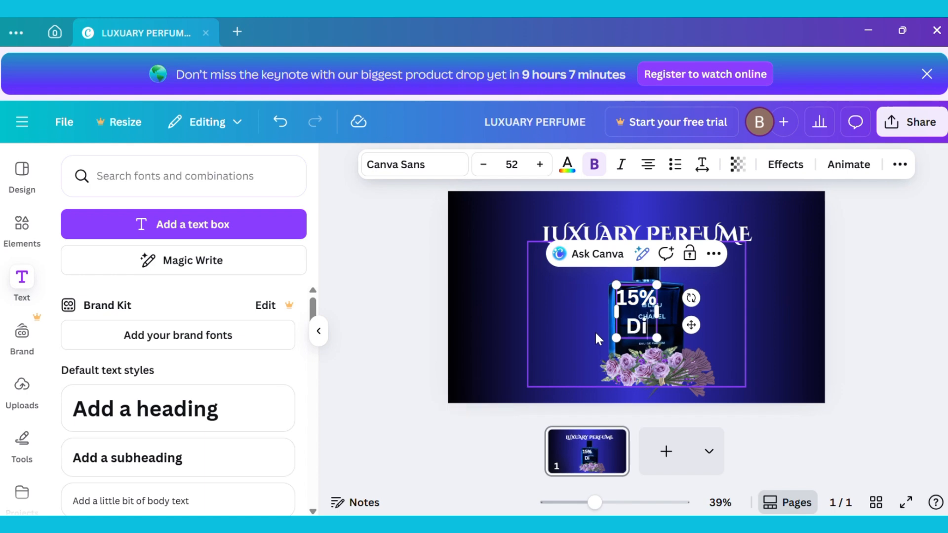
type("scoun")
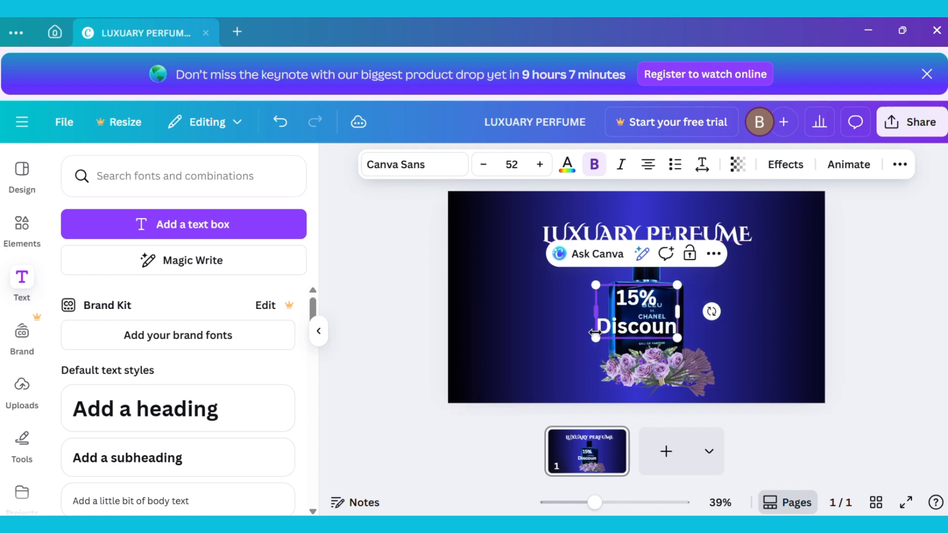
type("t")
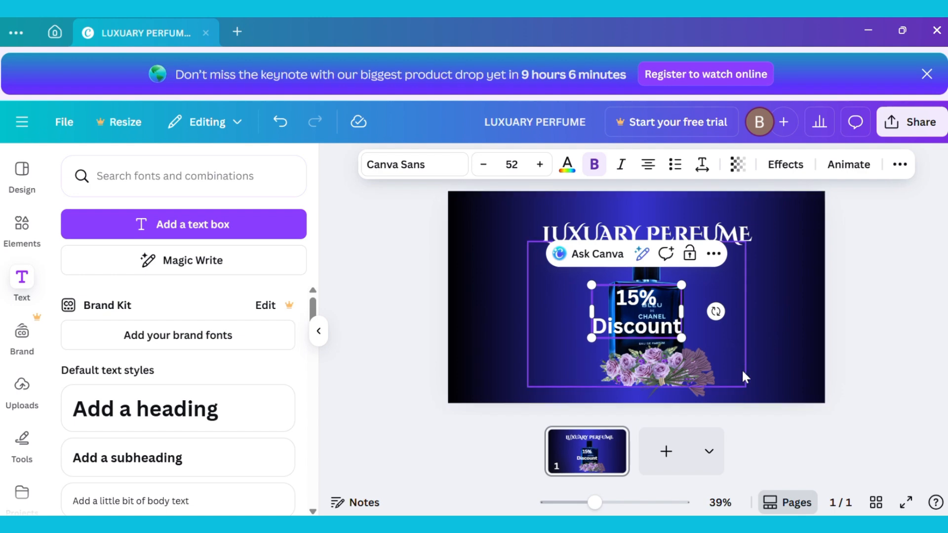
Shrink the 15% discount text to size 29.6 with DISCOUNT in capitals, and place it to the right of the perfume bottle
left_click(758, 366)
left_click_drag(650, 325, 751, 293)
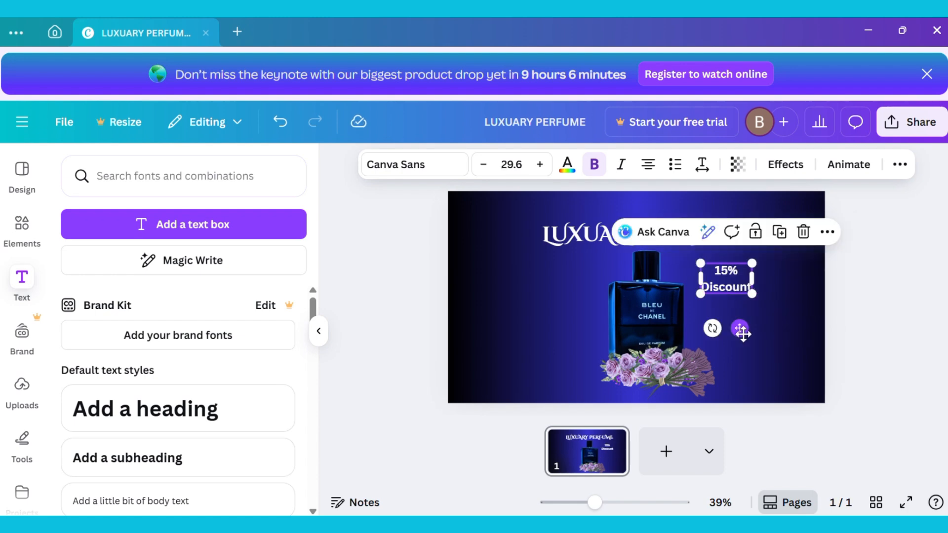
left_click_drag(742, 331, 758, 328)
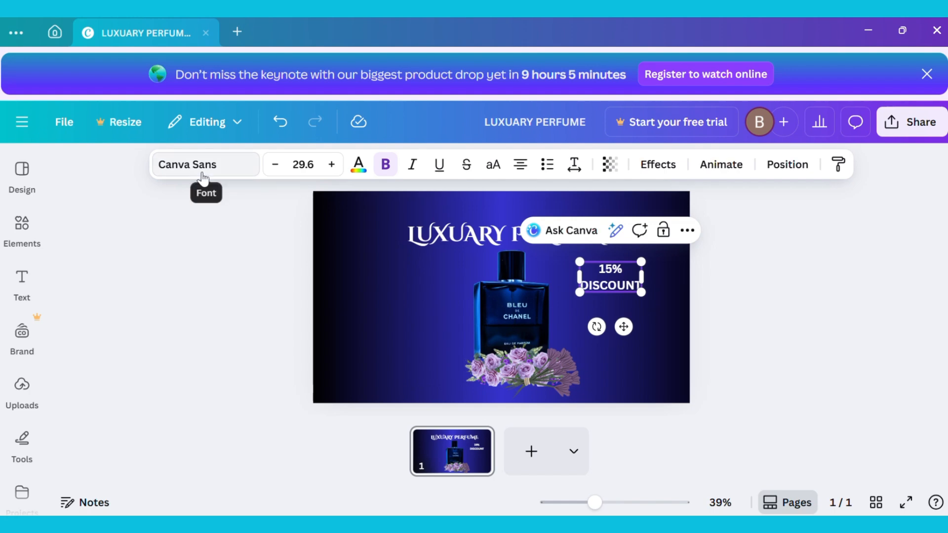
Set the 15% DISCOUNT text's font to Cinzel Decorative
left_click(202, 179)
scroll(202, 351, "down", 1)
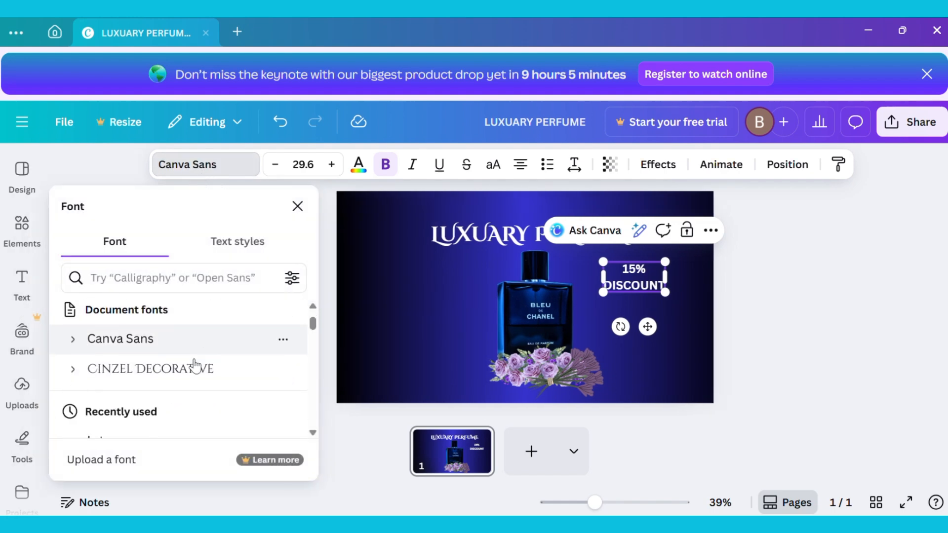
left_click(186, 373)
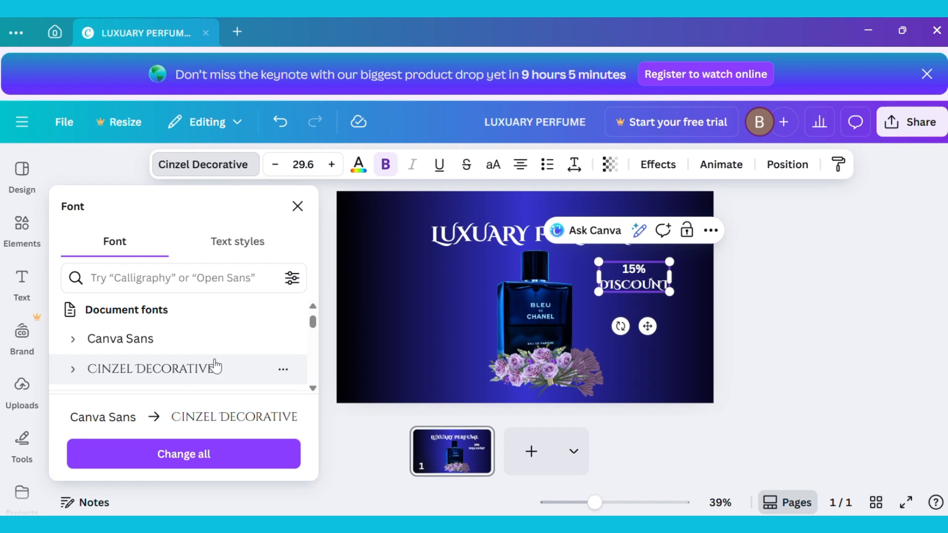
left_click(387, 333)
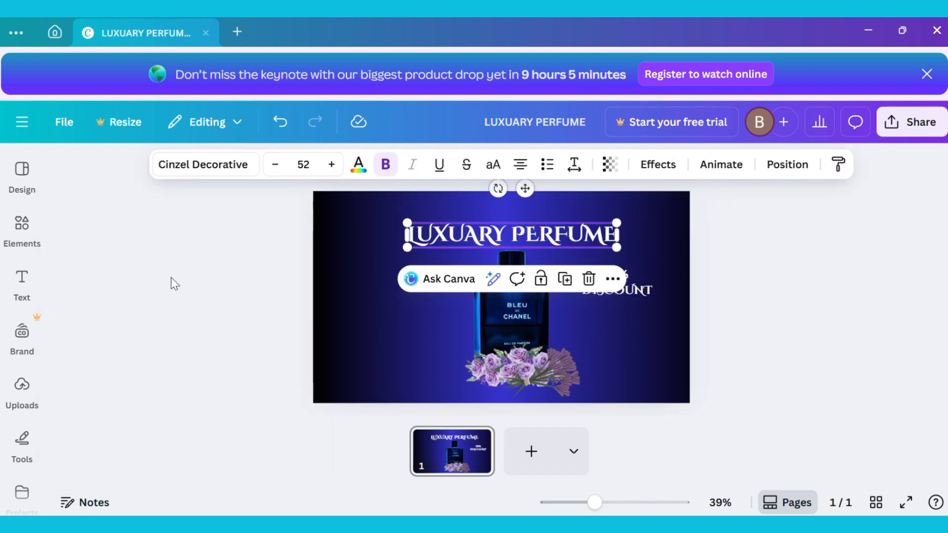
Add a second heading text box reading "Long Lasting Fragrance"
left_click(28, 281)
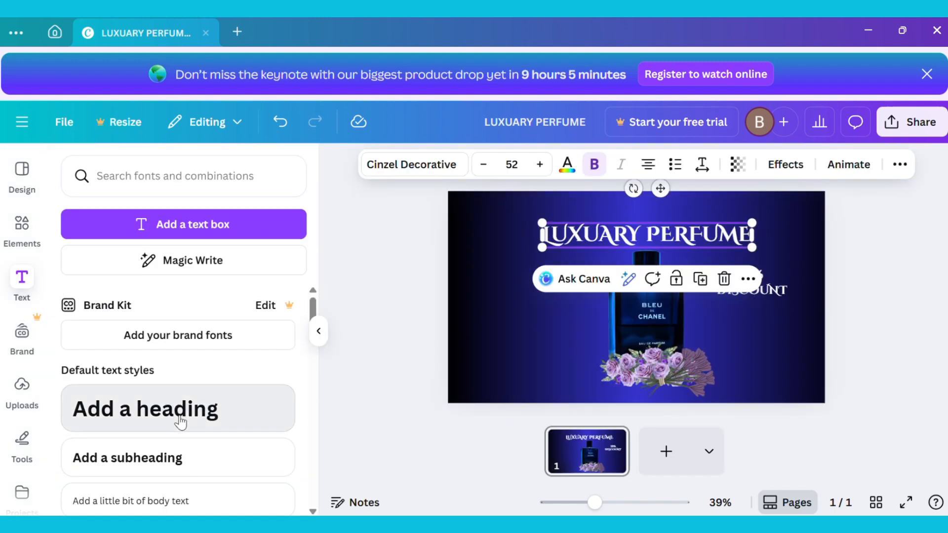
left_click(181, 422)
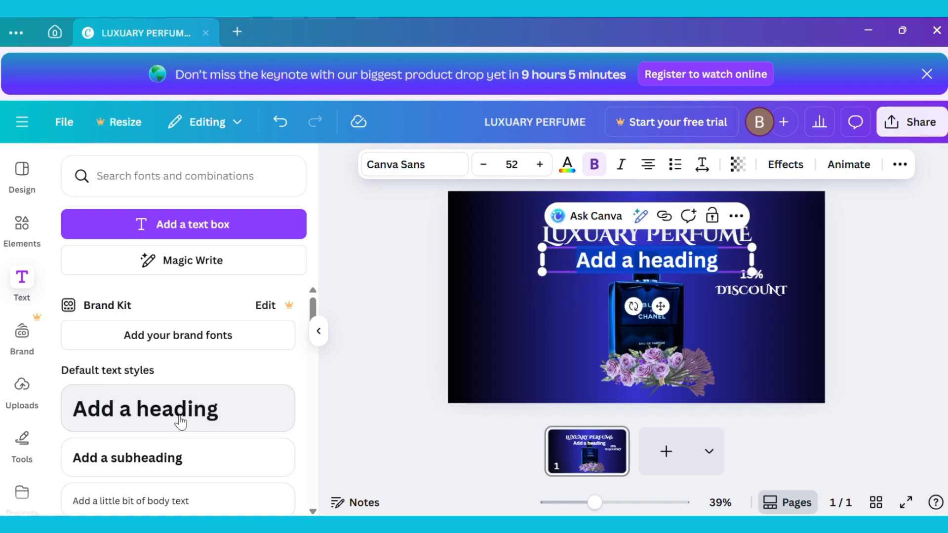
type("Long")
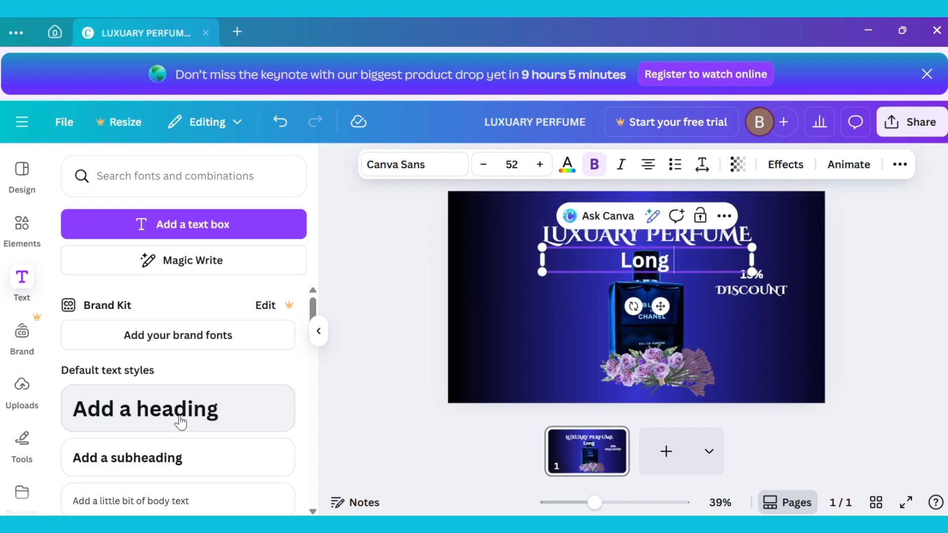
type(" Lasti")
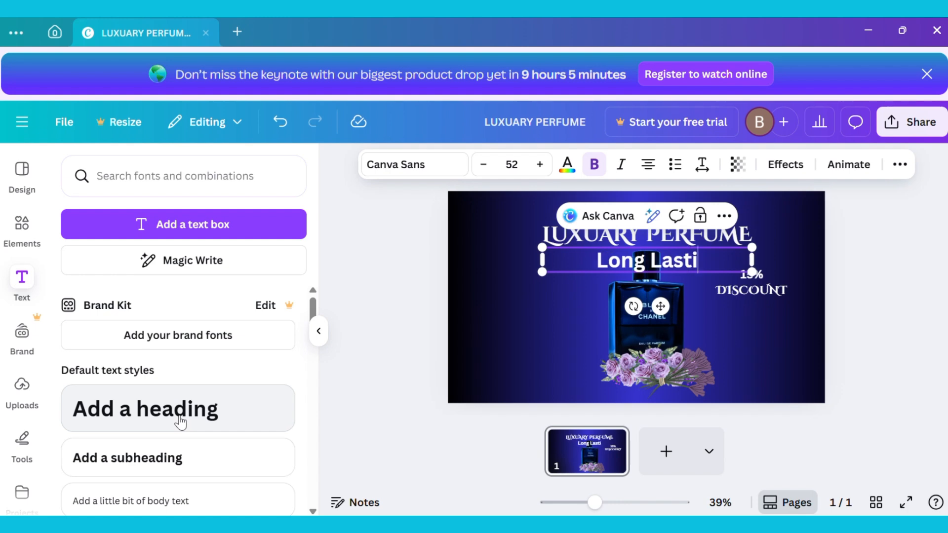
type("ng Fr")
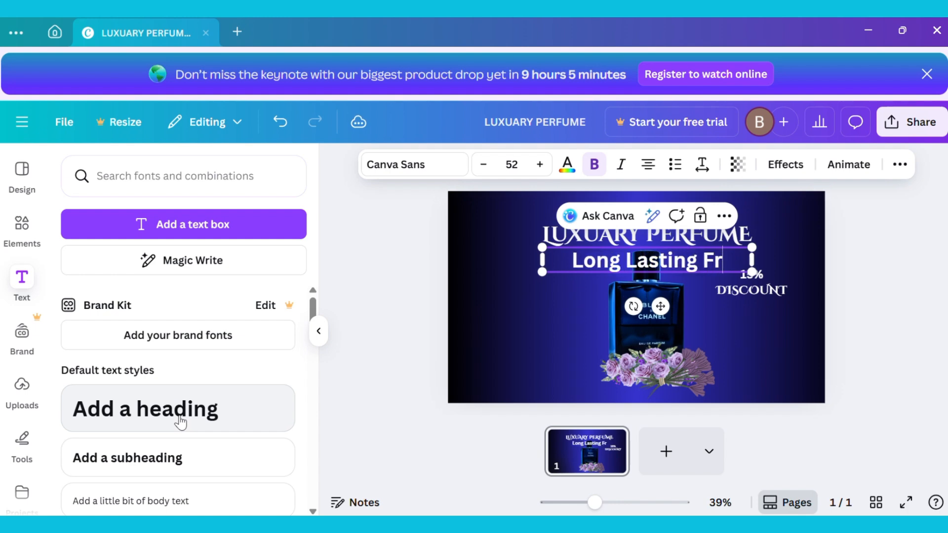
type("agrance")
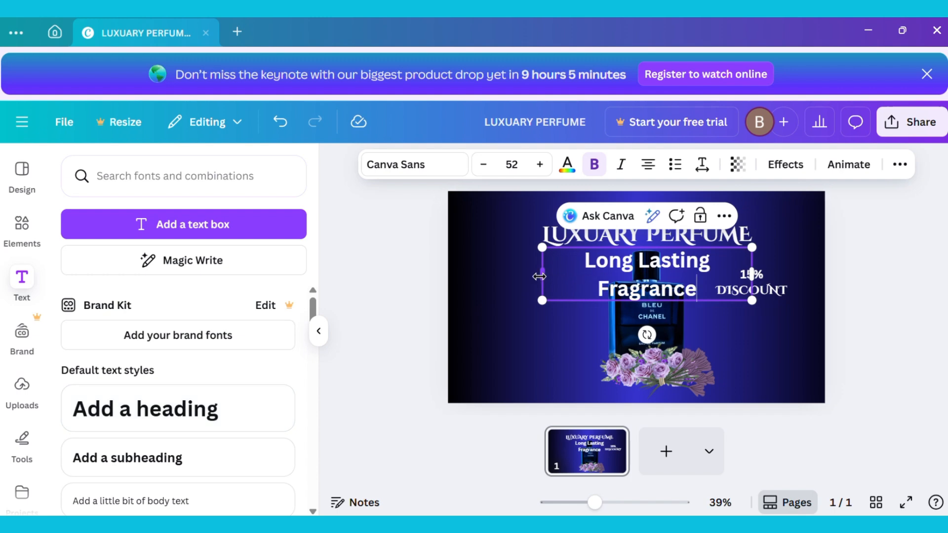
Fit the Long Lasting Fragrance text on one line, shrink it to size 20.4, and place it to the left of the bottle
left_click_drag(539, 276, 500, 279)
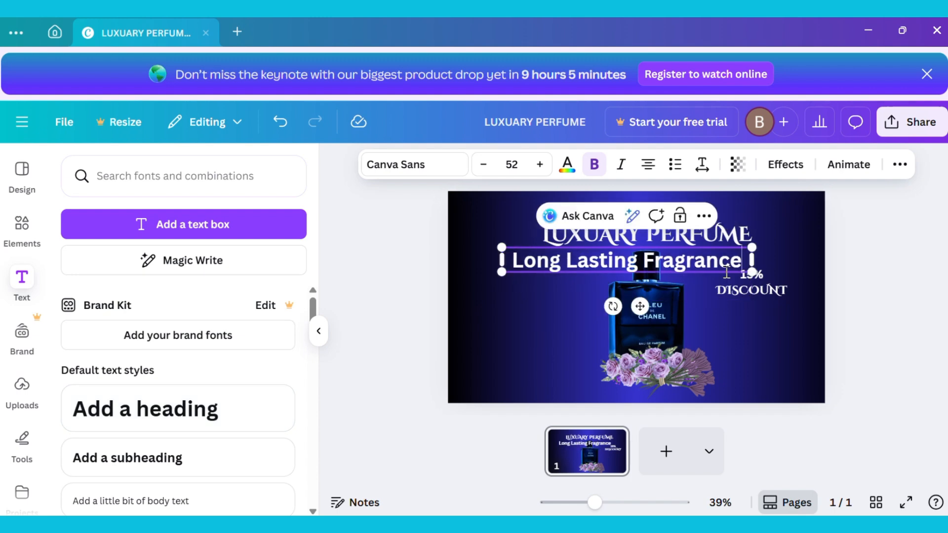
left_click_drag(750, 270, 602, 257)
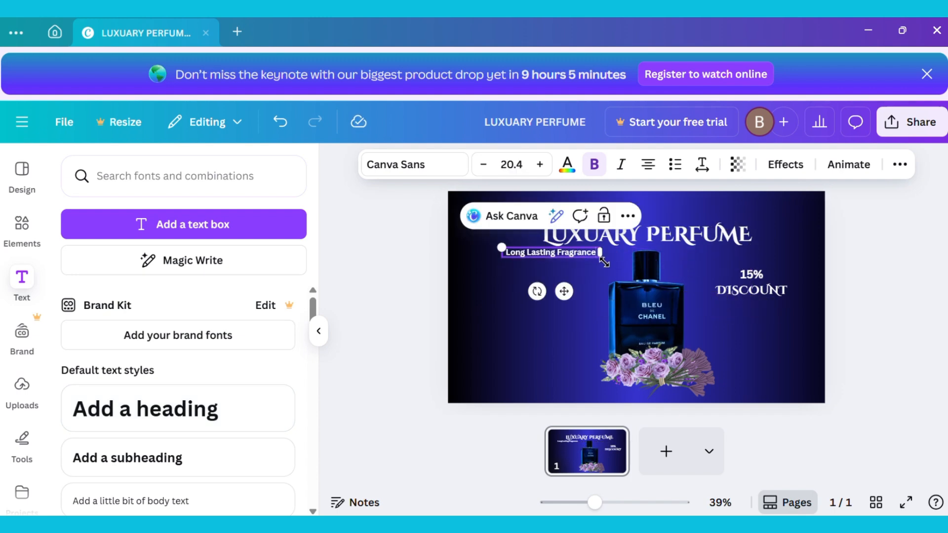
left_click_drag(564, 293, 556, 330)
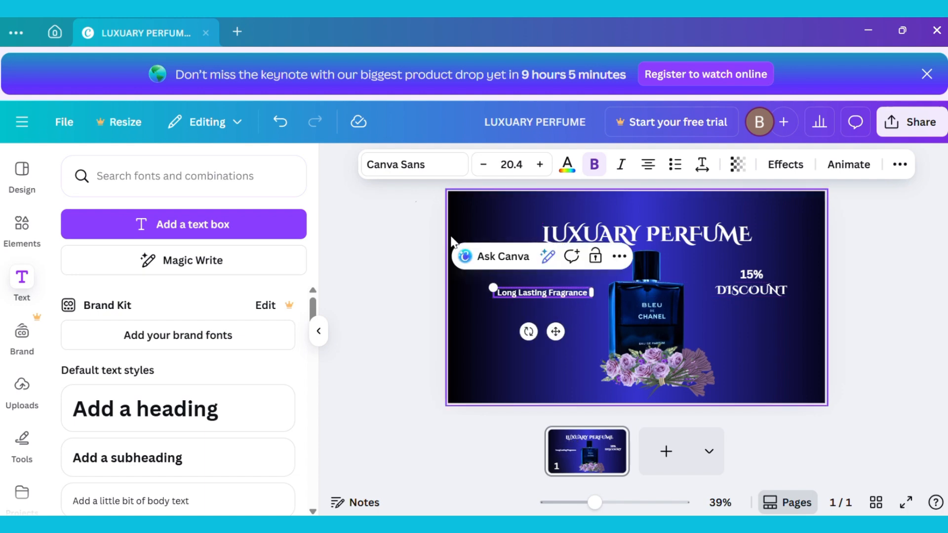
Set the Long Lasting Fragrance text in Lato, enlarge it to size 21.9, and nudge it slightly toward the bottle
left_click(411, 178)
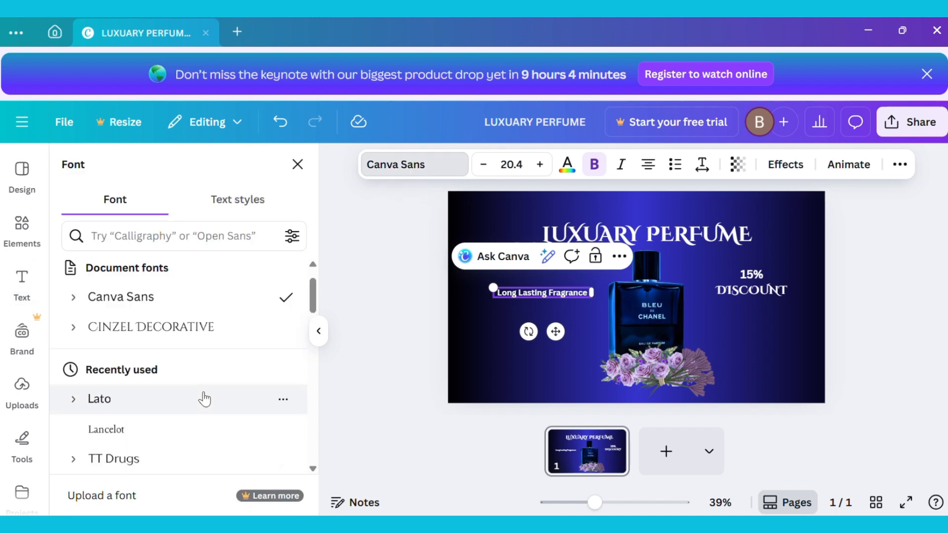
left_click(112, 403)
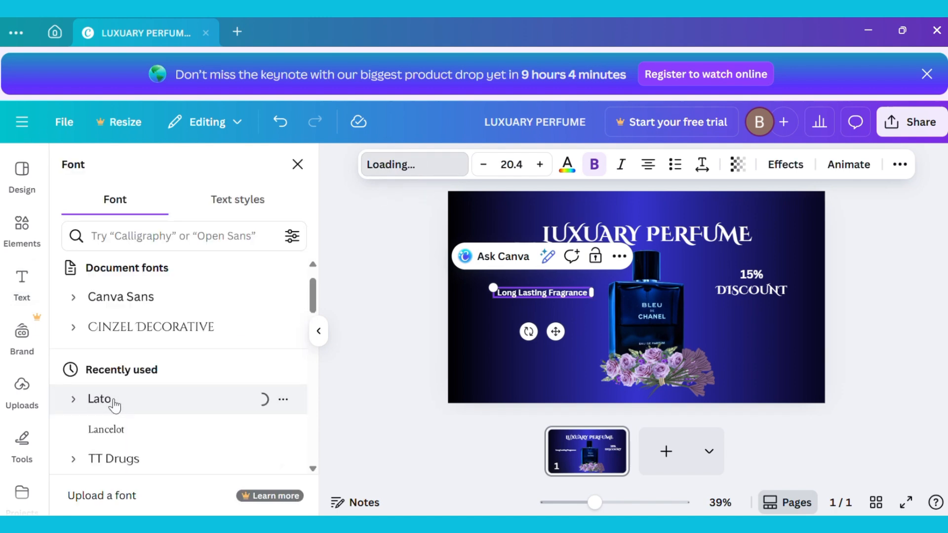
left_click(375, 397)
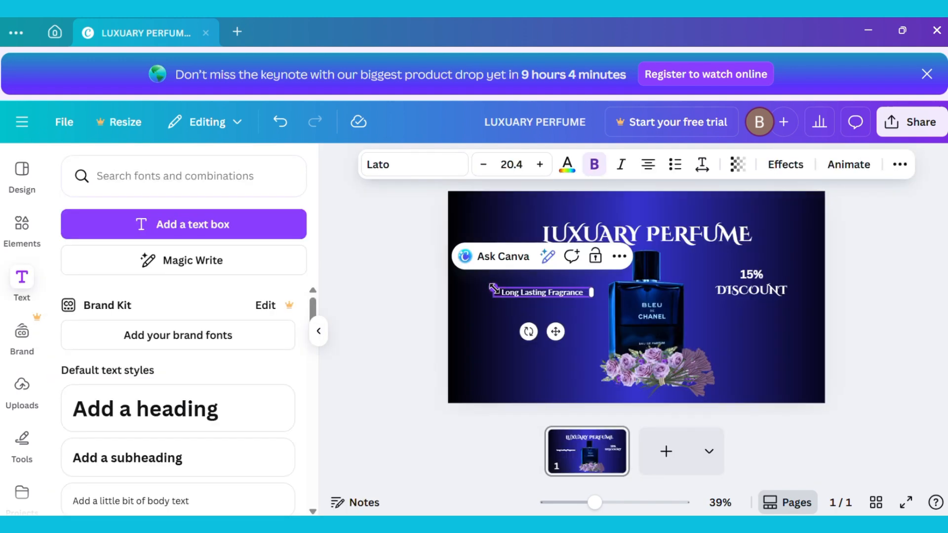
left_click_drag(492, 287, 485, 286)
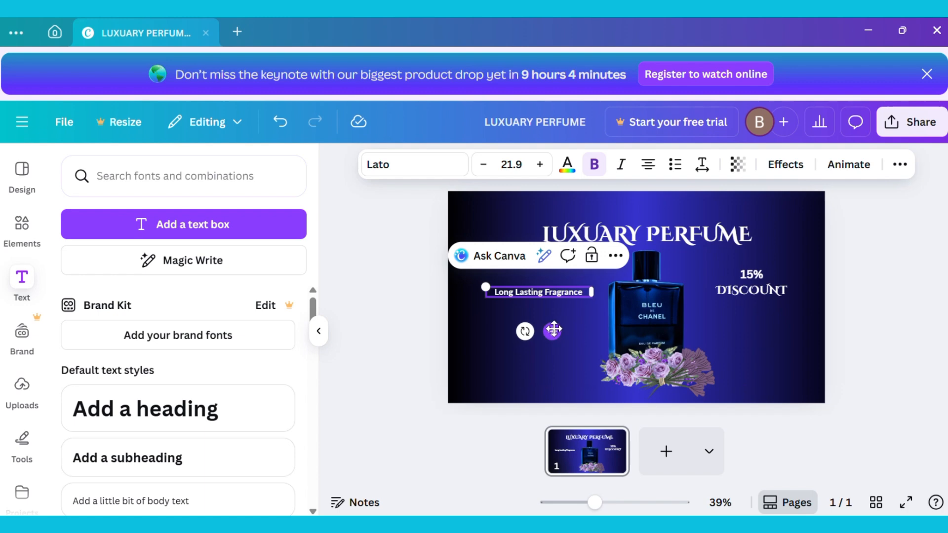
left_click_drag(553, 330, 558, 331)
left_click(492, 333)
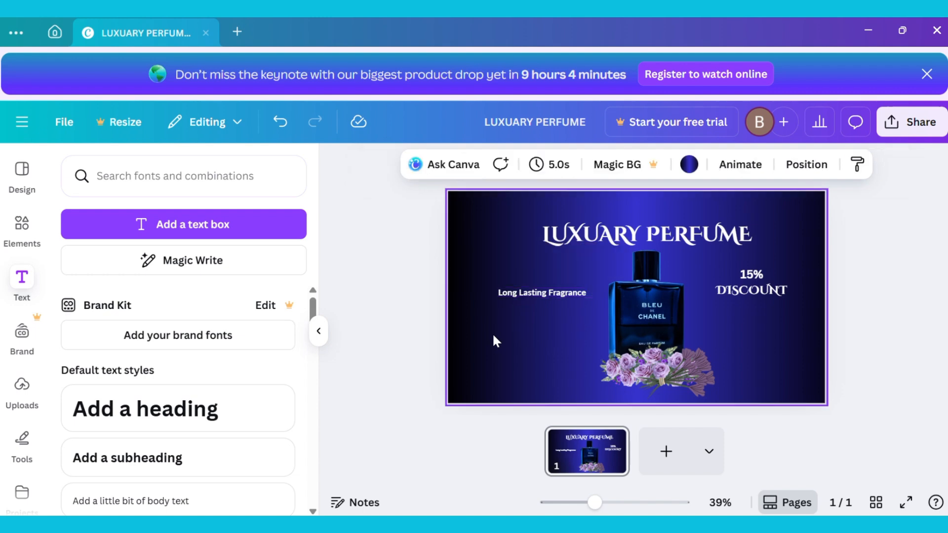
Add a short curved line with filled diamonds at both ends above the Long Lasting Fragrance text
key("l")
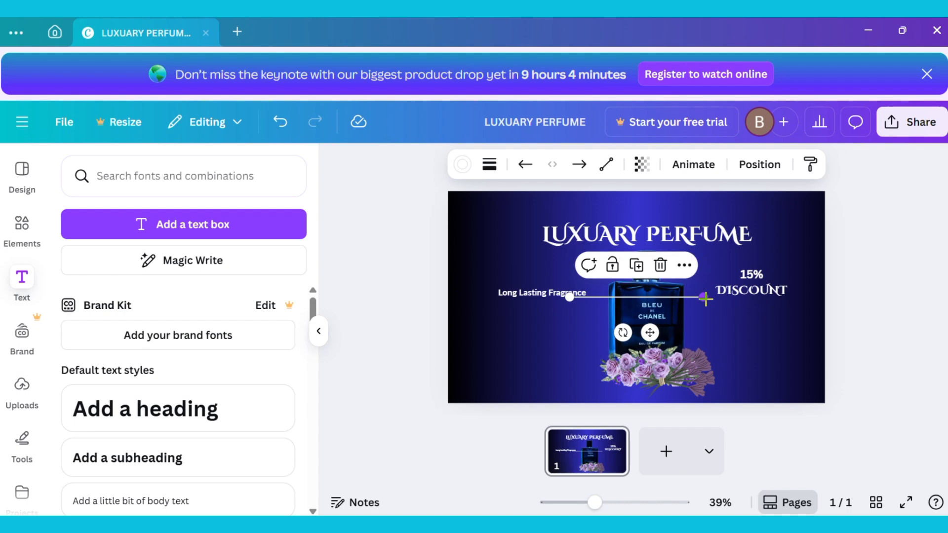
left_click_drag(705, 298, 583, 291)
left_click(579, 166)
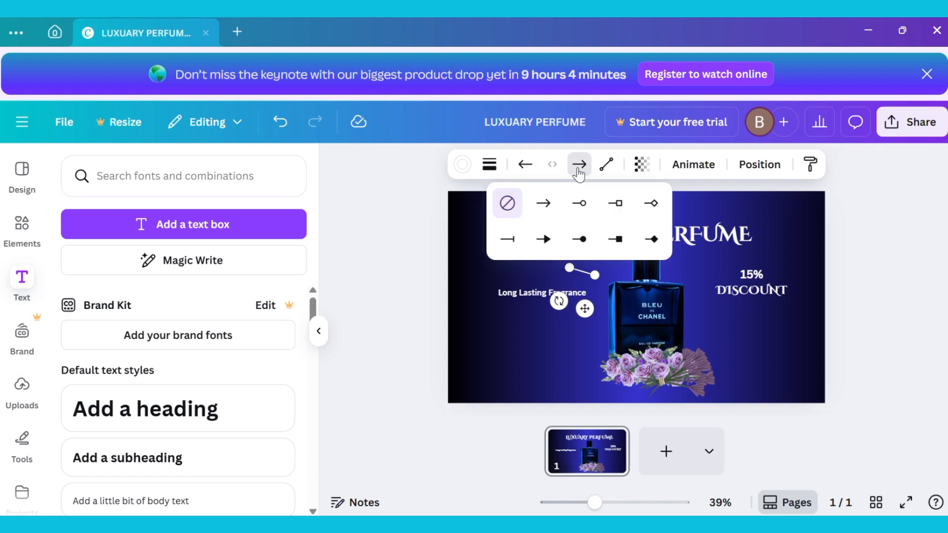
left_click(652, 238)
left_click(525, 165)
left_click(597, 239)
left_click(606, 165)
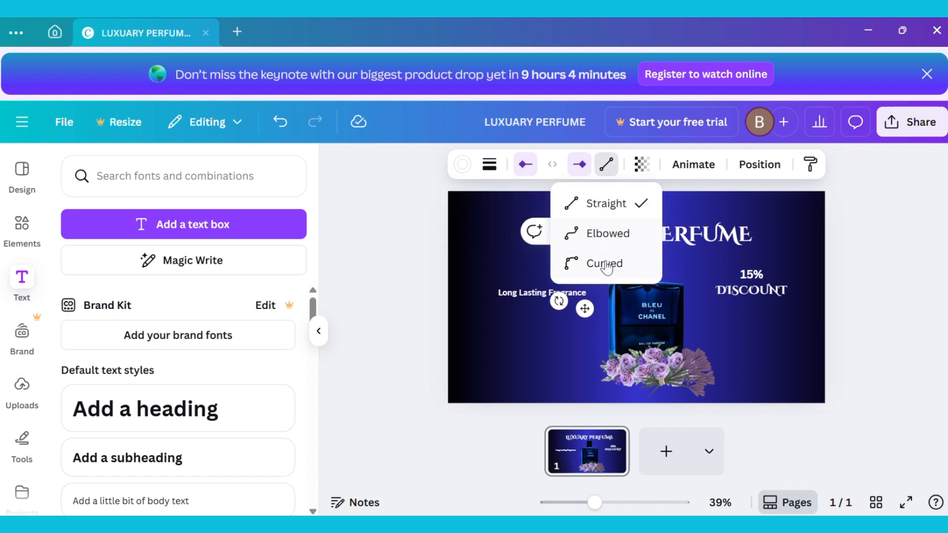
left_click(606, 266)
left_click(531, 367)
Lengthen the curved line to about 141 and move it slightly down, between the fragrance text and the bottle
left_click(575, 272)
left_click_drag(567, 271, 607, 276)
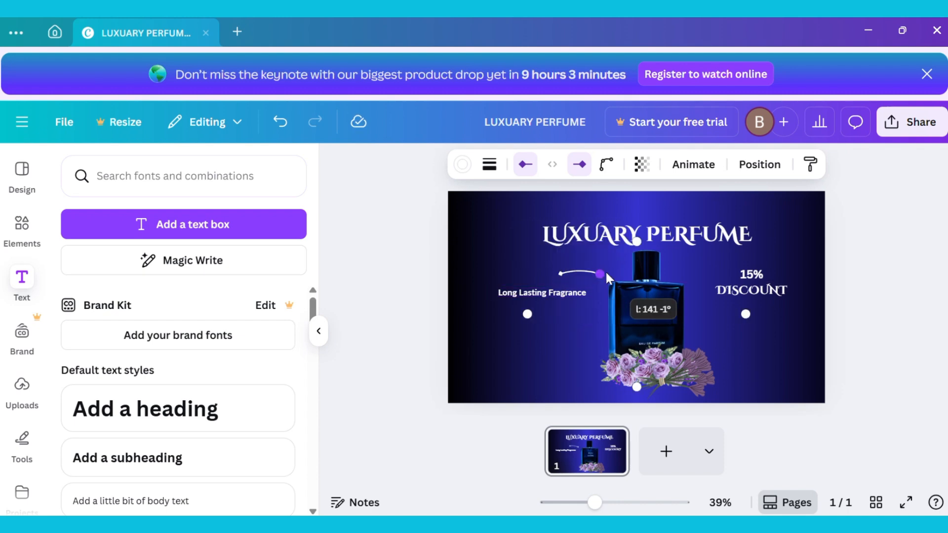
left_click(502, 373)
left_click(579, 272)
left_click_drag(593, 309, 592, 318)
Shift the Long Lasting Fragrance text slightly left, away from the bottle
left_click(534, 296)
left_click_drag(534, 297, 519, 296)
left_click(509, 371)
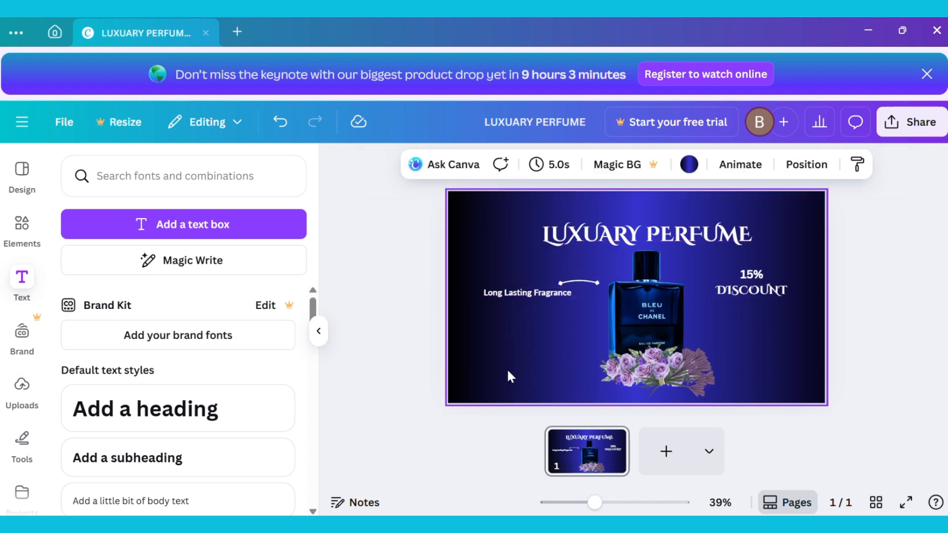
Stretch the curved line's right end to meet the bottle's upper left edge
left_click(579, 281)
left_click_drag(598, 283, 605, 281)
left_click(496, 366)
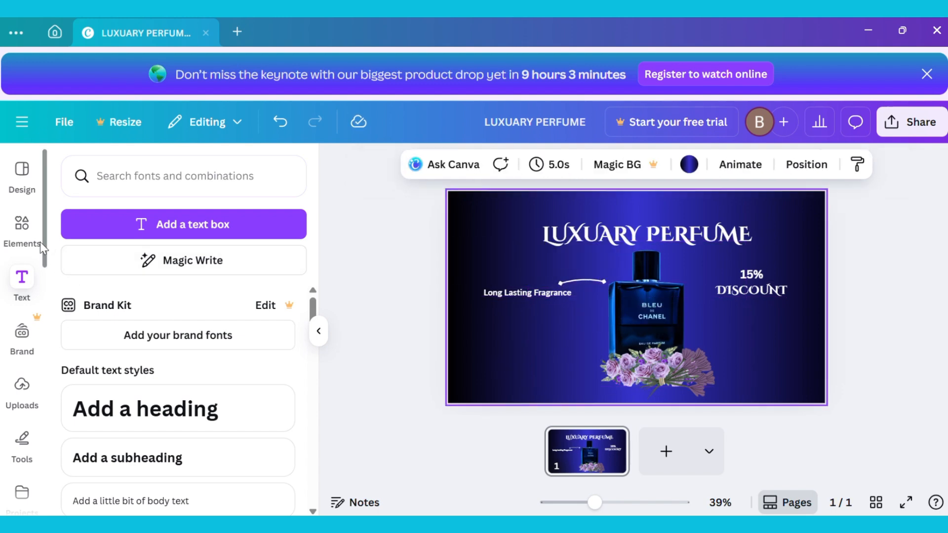
Search the graphics for light and add a white light flare to the advert
left_click(22, 225)
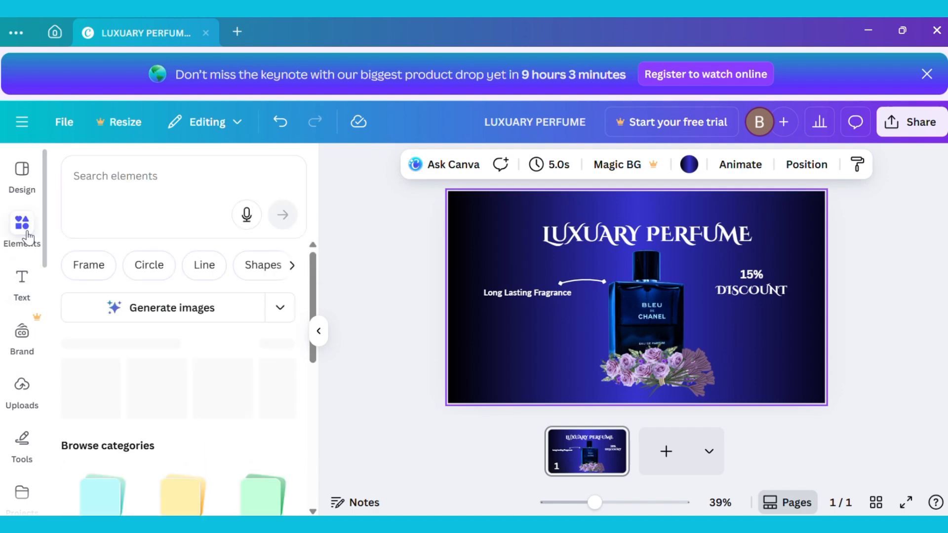
left_click(162, 178)
type("k")
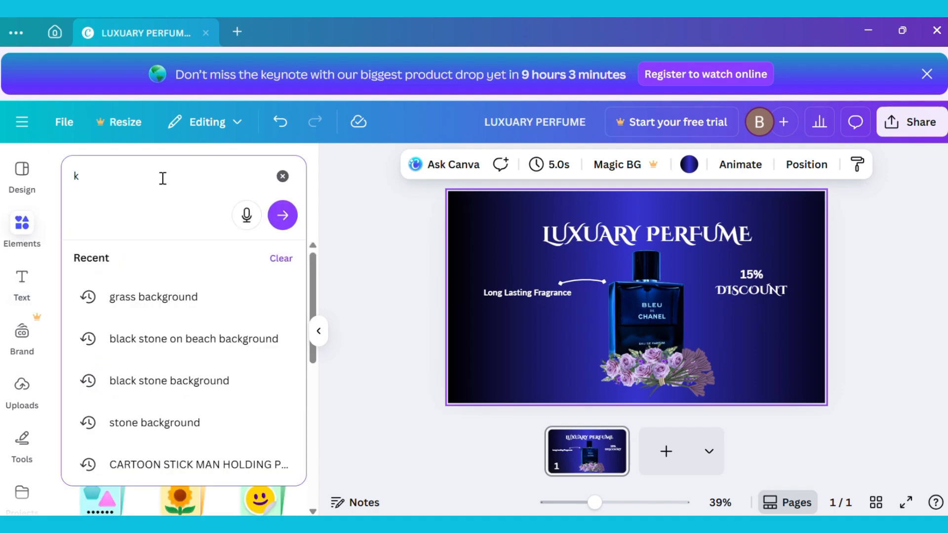
key("BackSpace")
type("light")
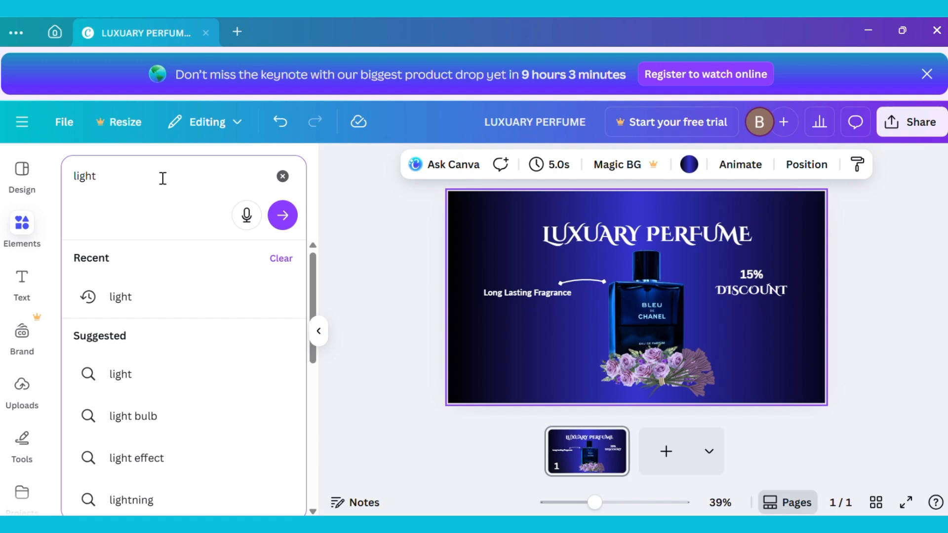
key("Return")
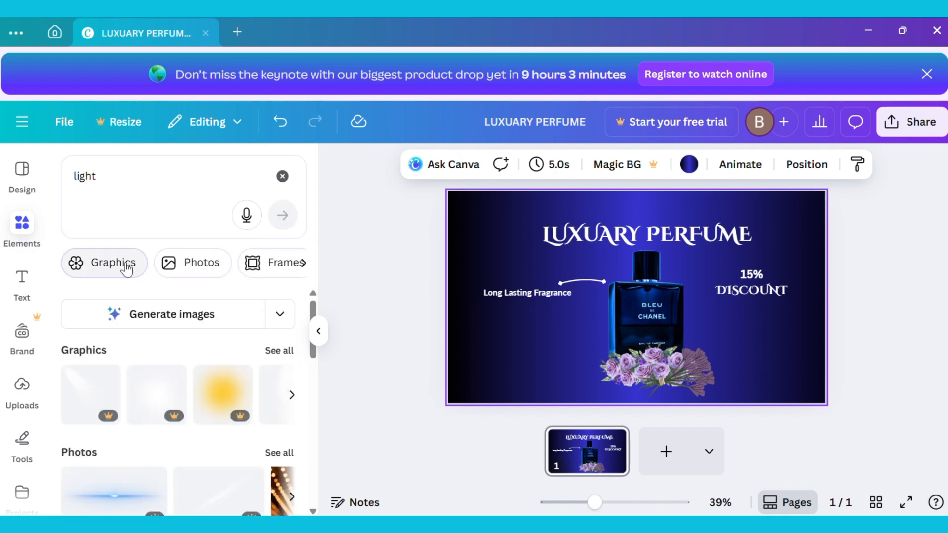
left_click(127, 269)
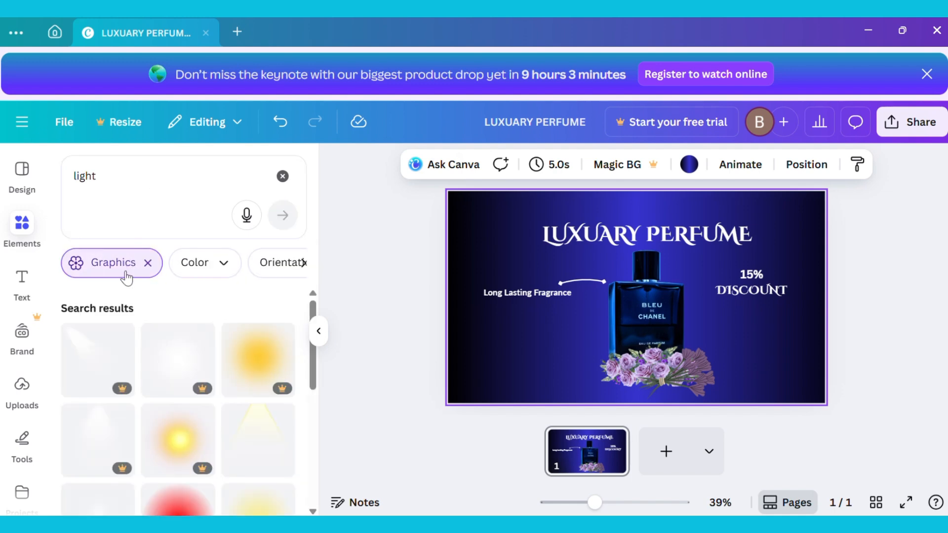
scroll(168, 402, "down", 5)
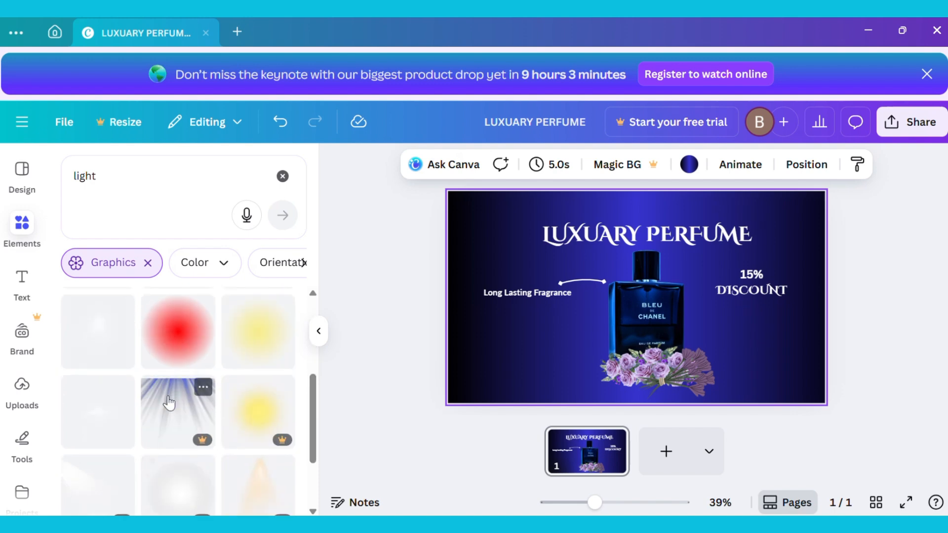
scroll(168, 402, "down", 2)
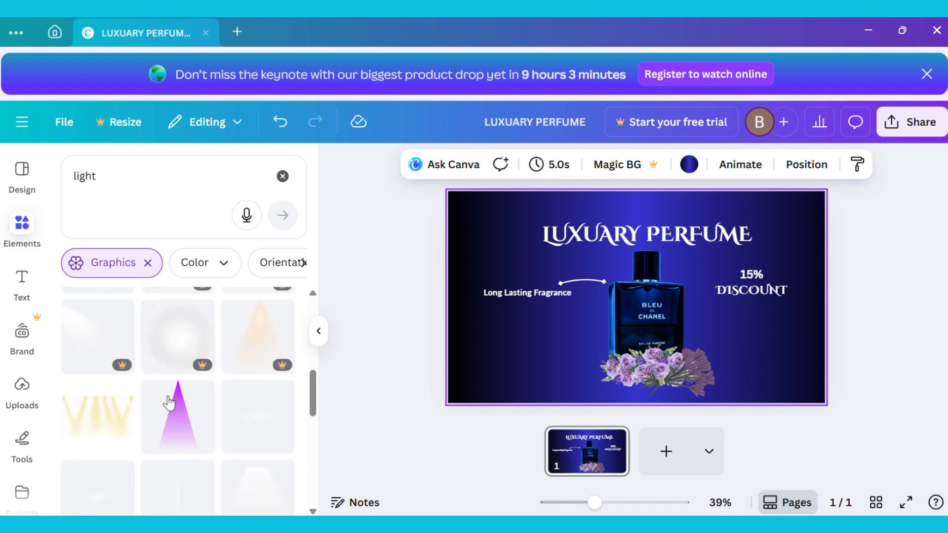
scroll(168, 402, "down", 1)
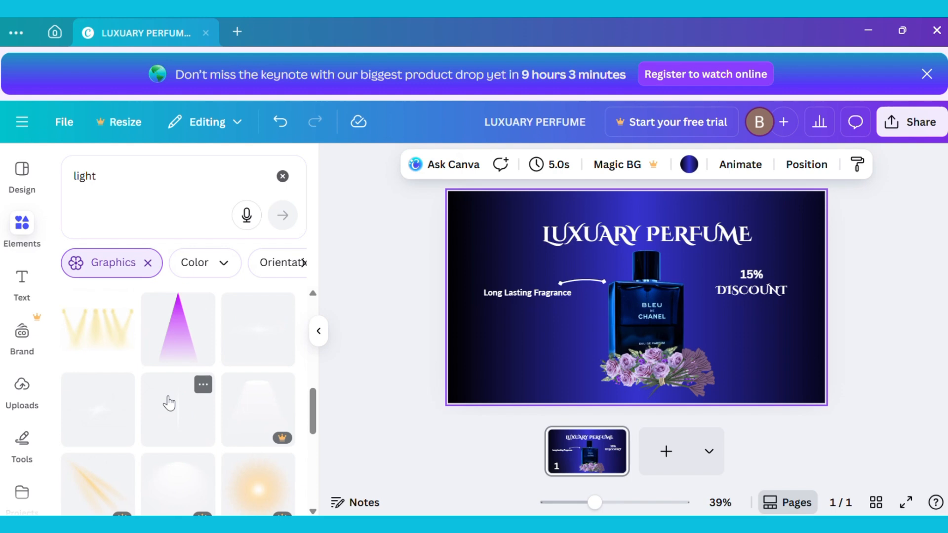
scroll(168, 402, "down", 1)
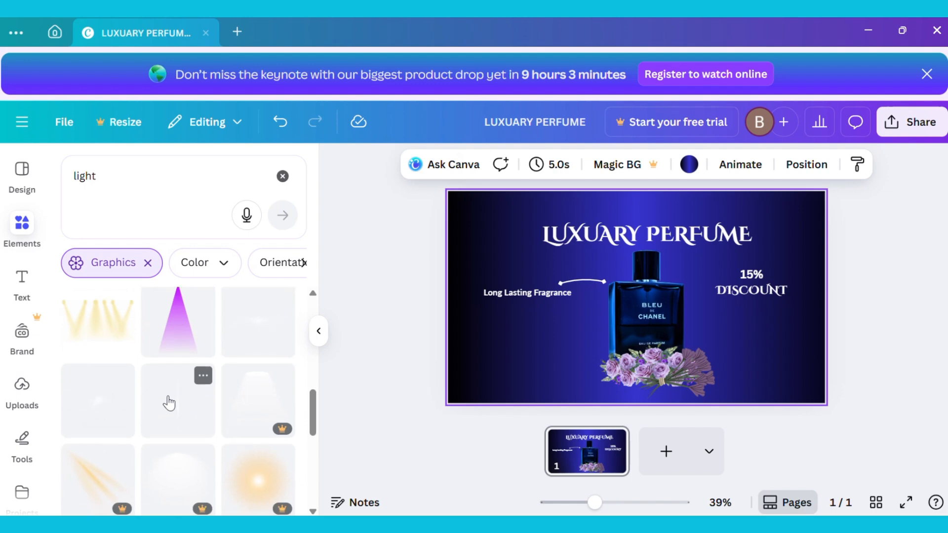
left_click(102, 407)
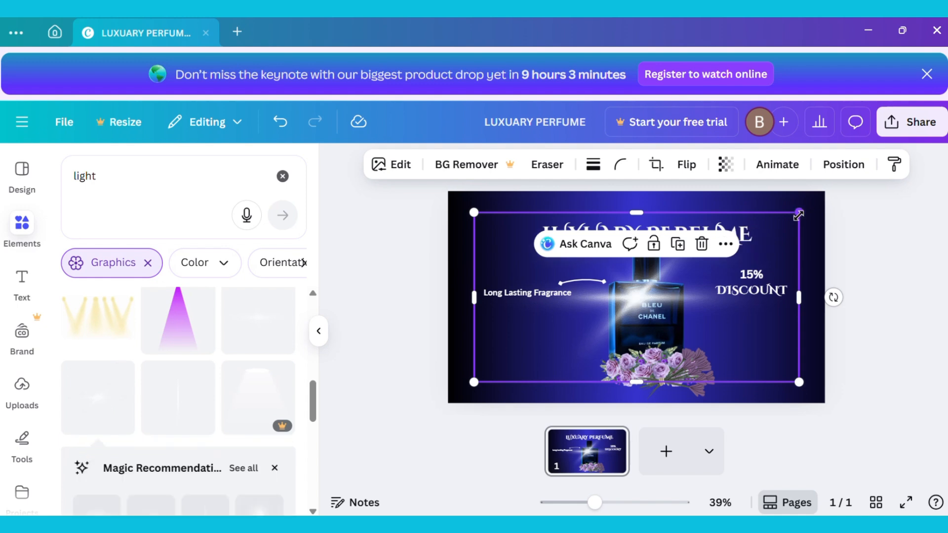
Shrink the light flare and place it on the bottle's upper left corner, at the end of the curved line
left_click_drag(799, 216, 630, 293)
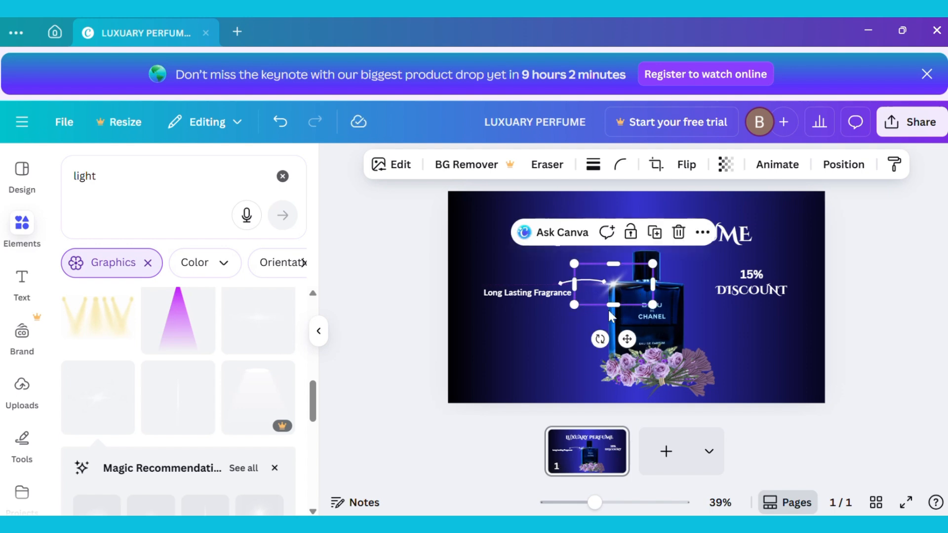
left_click(537, 350)
left_click(615, 284)
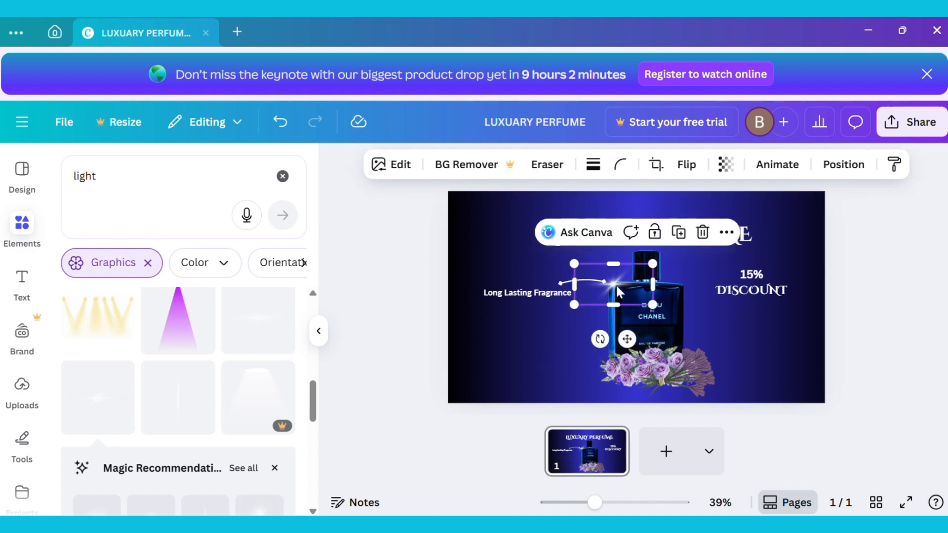
left_click_drag(615, 284, 618, 281)
scroll(619, 282, "up", 1)
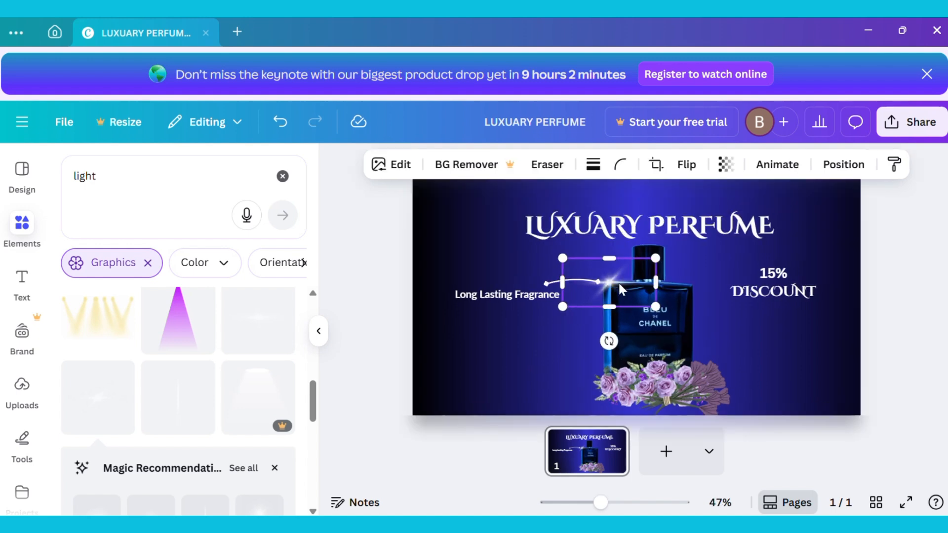
scroll(618, 282, "up", 3)
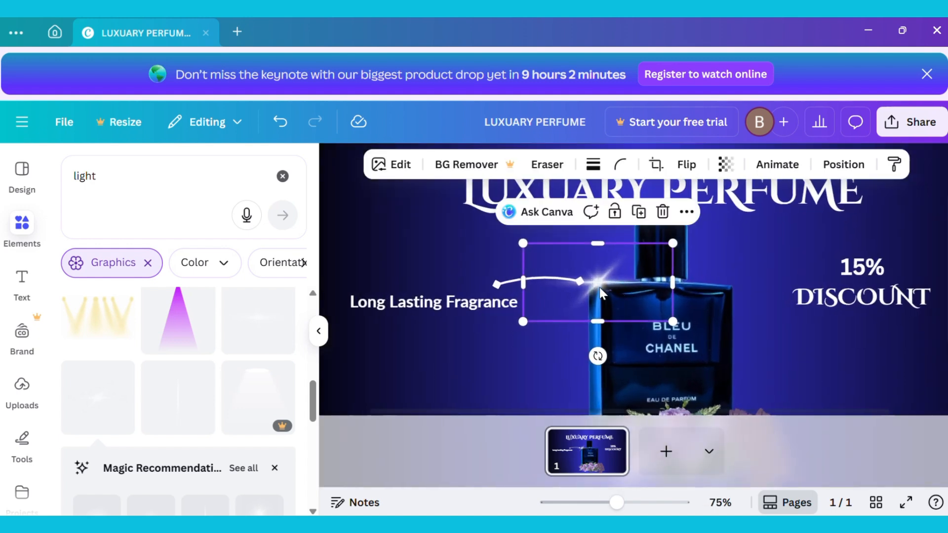
left_click_drag(599, 287, 604, 289)
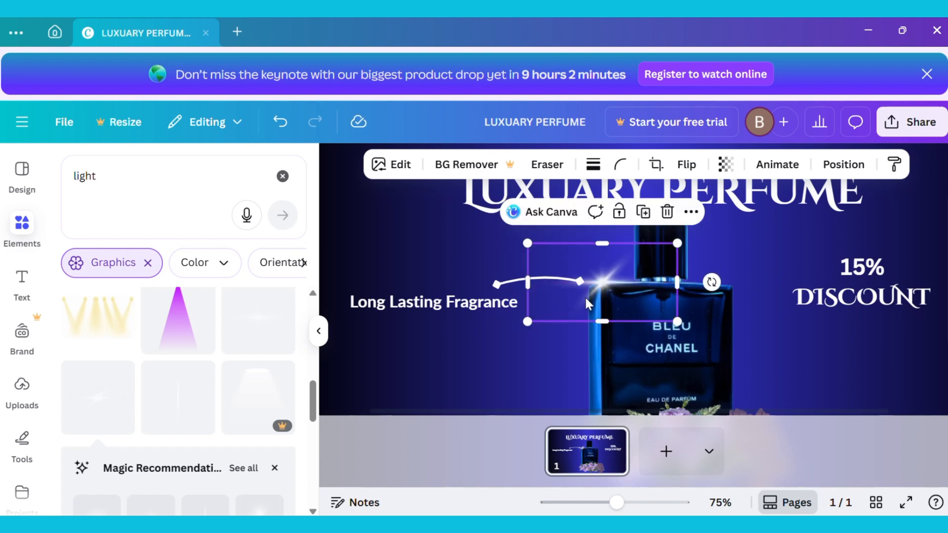
left_click(473, 351)
Add the free yellow Light Gradient Circle graphic over the bottle
scroll(473, 351, "down", 1)
scroll(473, 351, "down", 5)
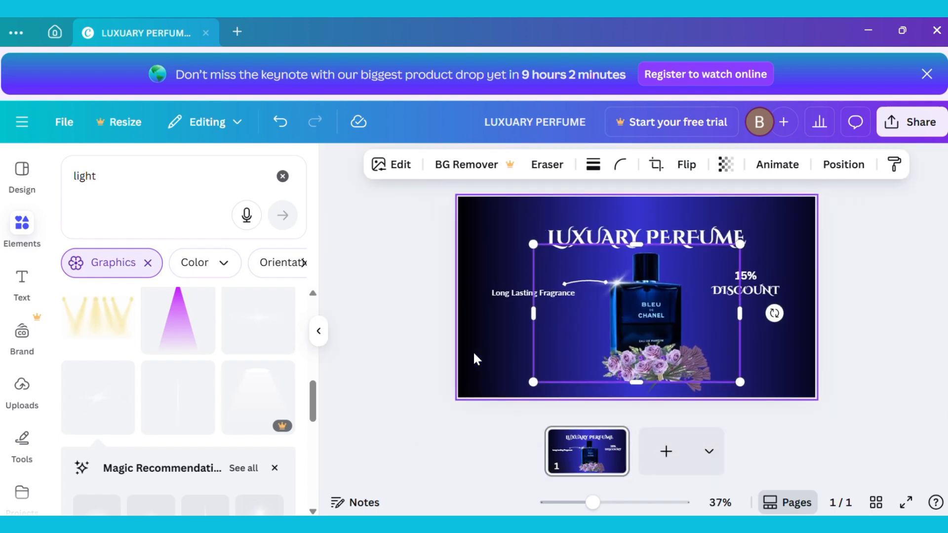
scroll(227, 368, "down", 1)
scroll(227, 368, "down", 1)
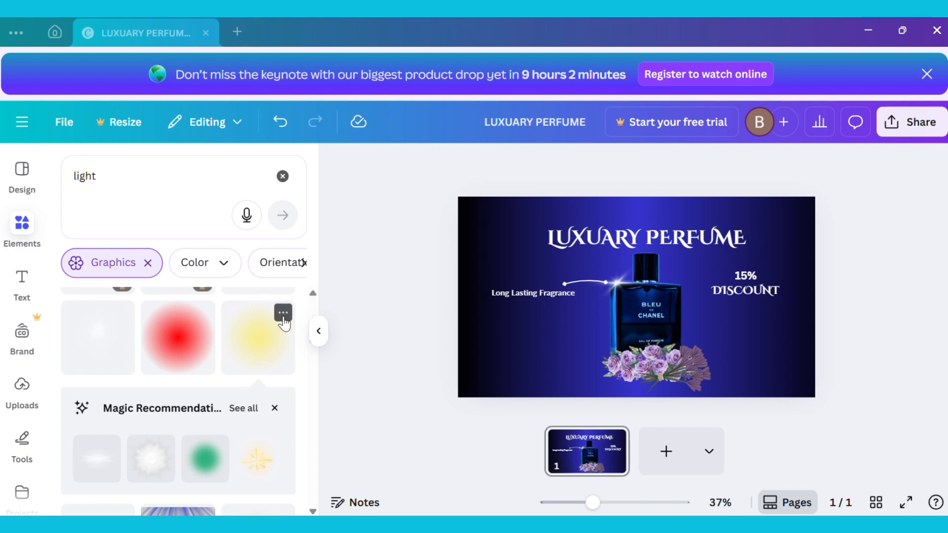
left_click(282, 316)
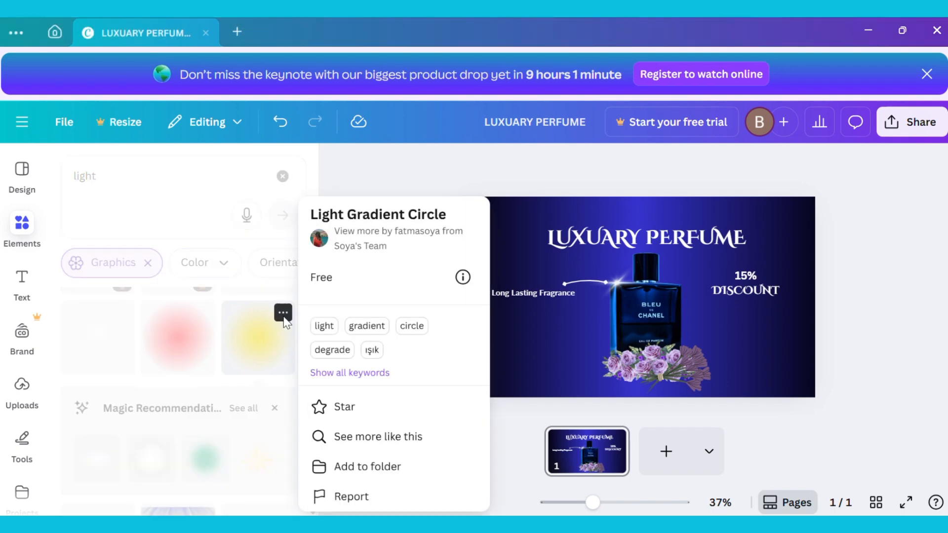
left_click(254, 353)
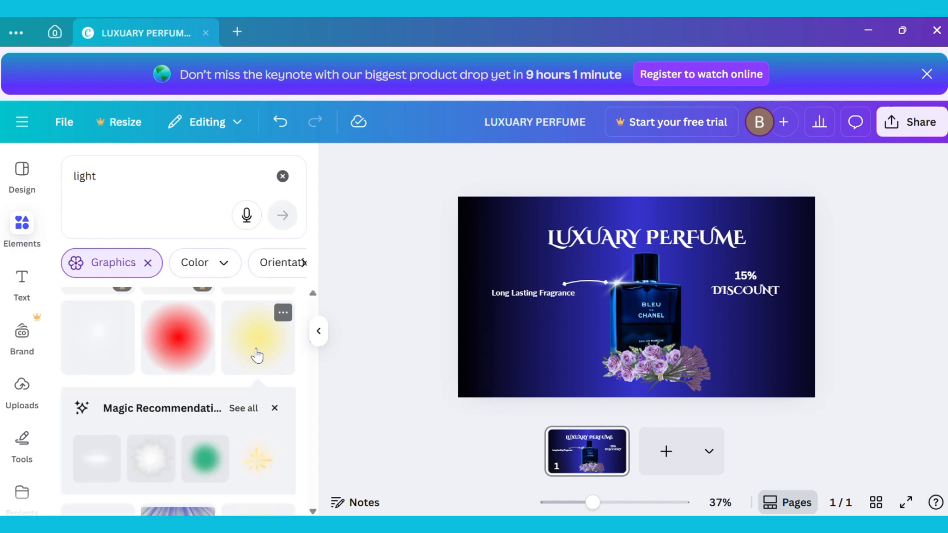
left_click(257, 355)
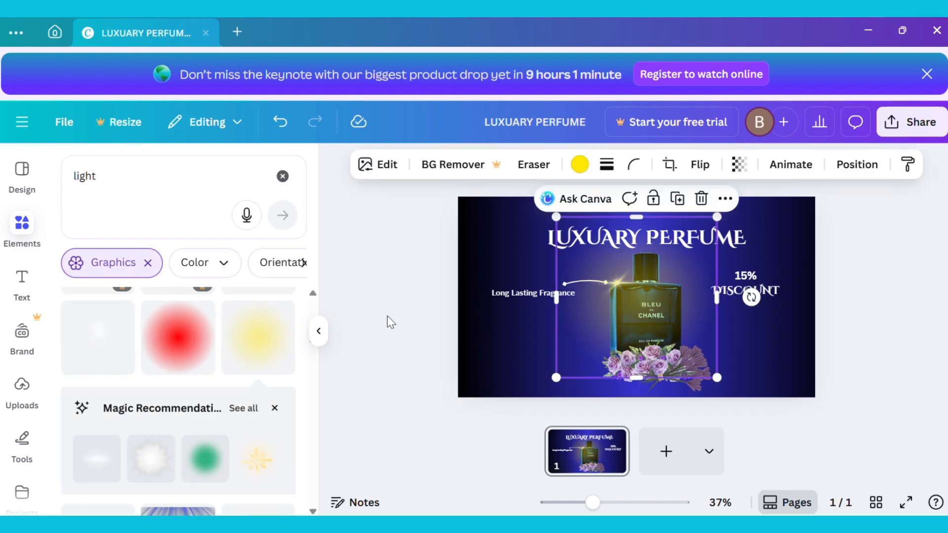
Recolor the gradient circle over the bottle white
left_click(578, 168)
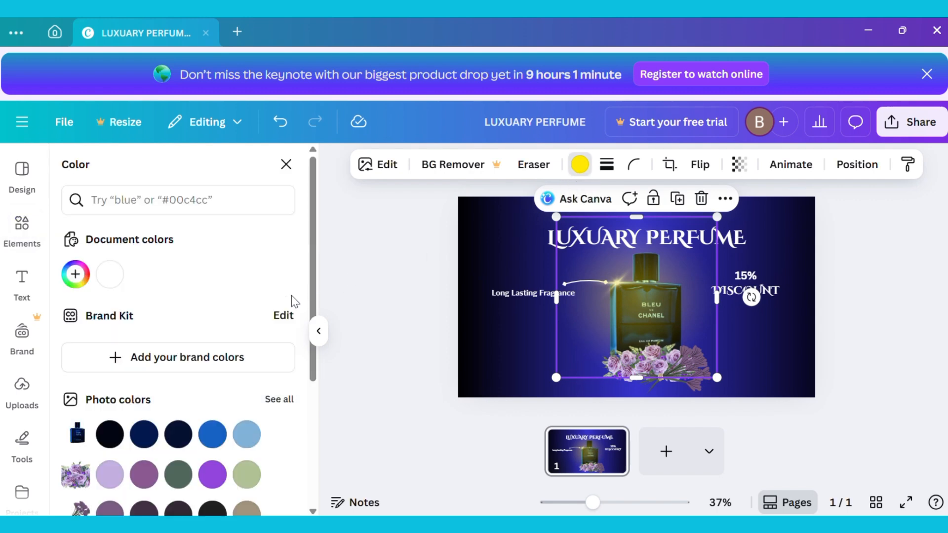
scroll(281, 306, "down", 3)
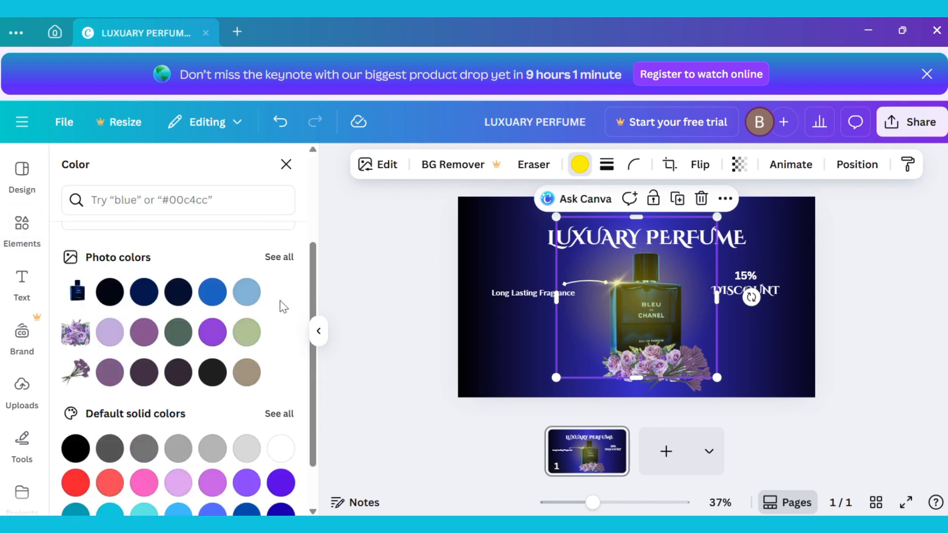
left_click(281, 456)
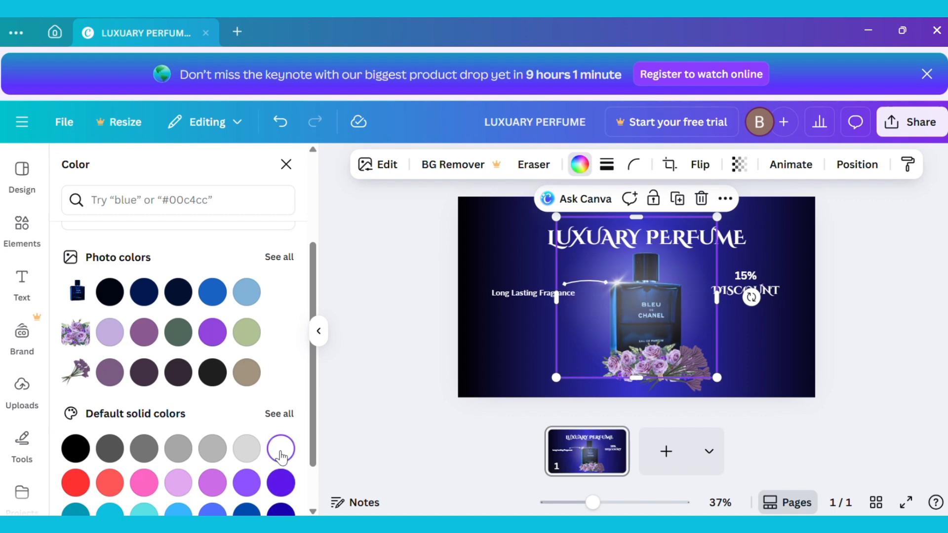
Enlarge the white gradient circle to about 777 × 717 px and move its layer behind the perfume bottle
left_click(857, 165)
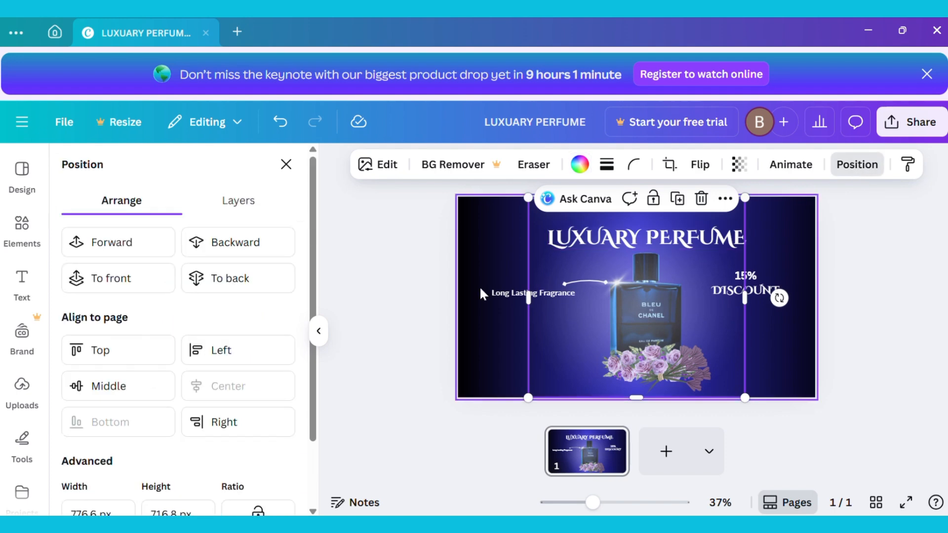
left_click(248, 213)
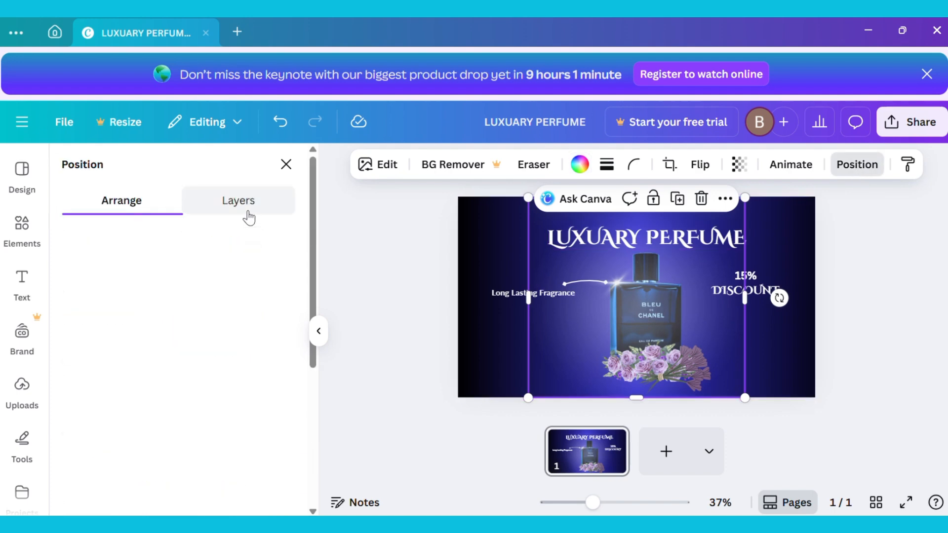
scroll(230, 296, "down", 2)
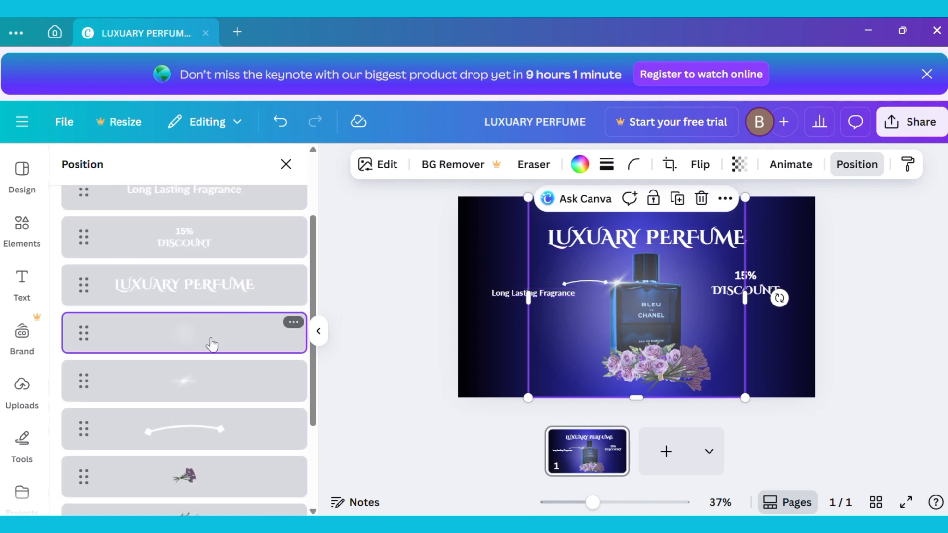
left_click_drag(213, 344, 204, 457)
left_click(363, 421)
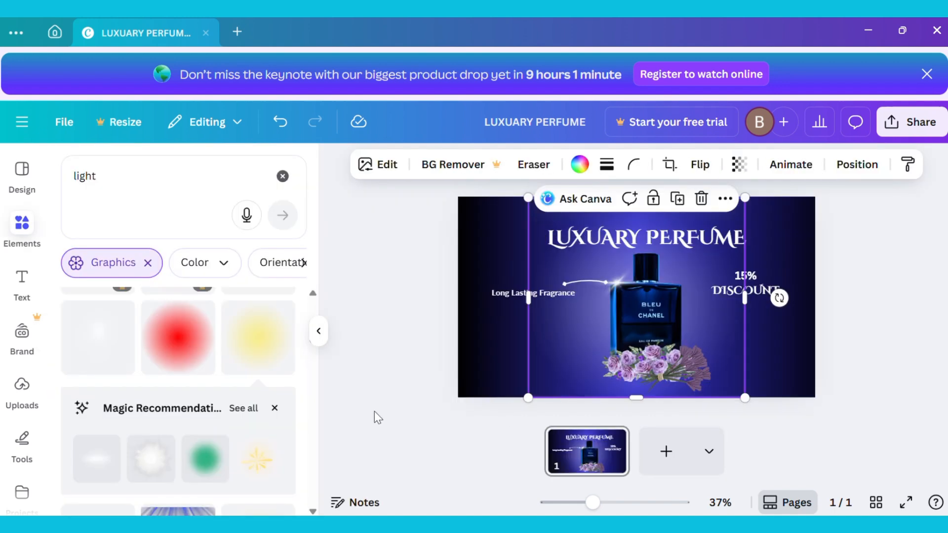
left_click(381, 410)
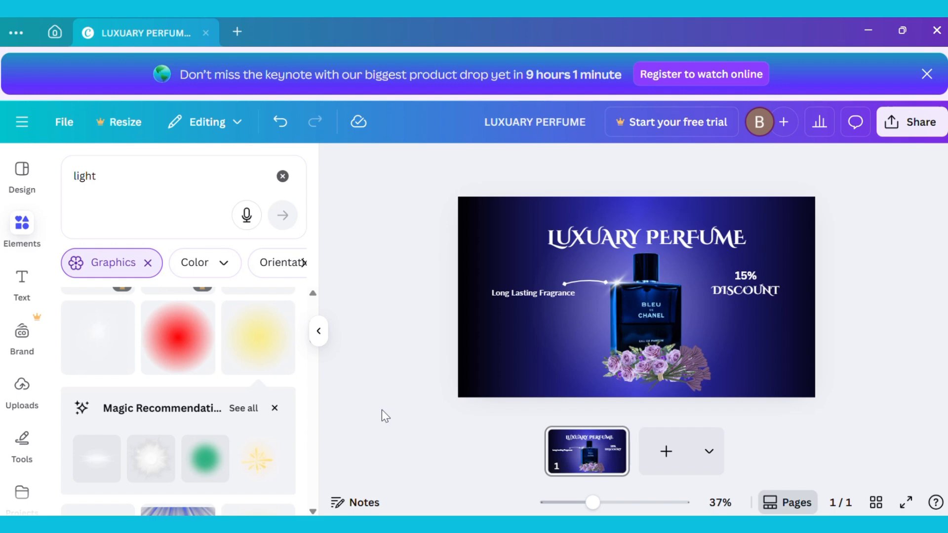
Search the graphics for butterfly and add the pink and black butterfly with a blue spotted lower wing
left_click(283, 177)
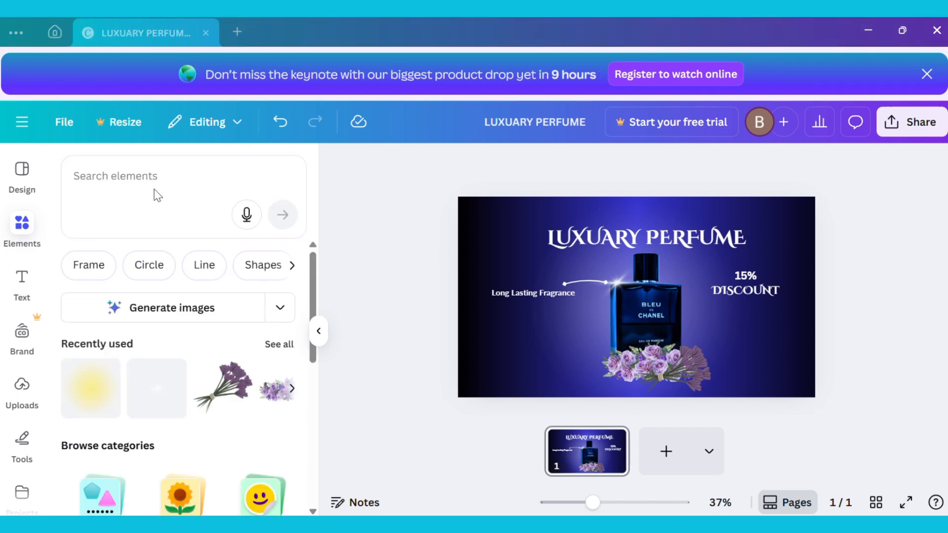
left_click(104, 182)
type("butter")
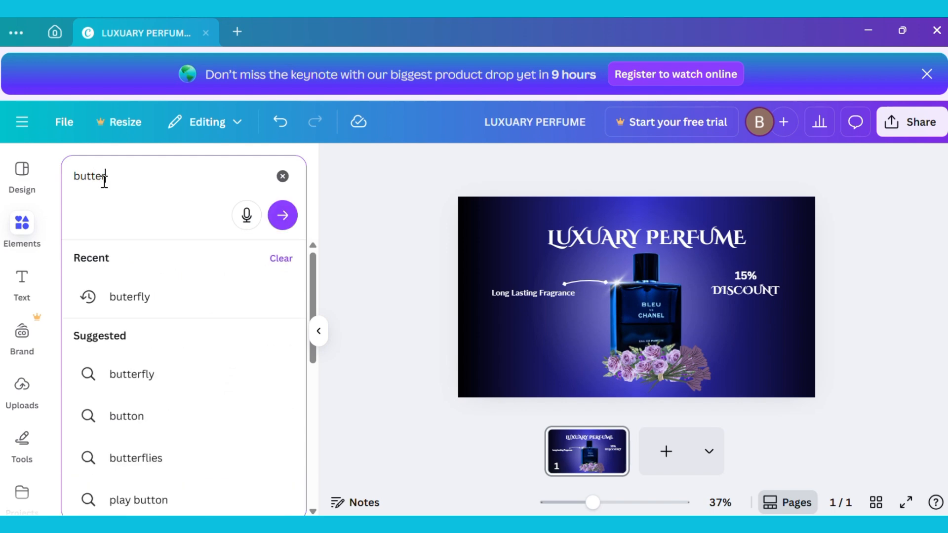
type("fly")
key("Return")
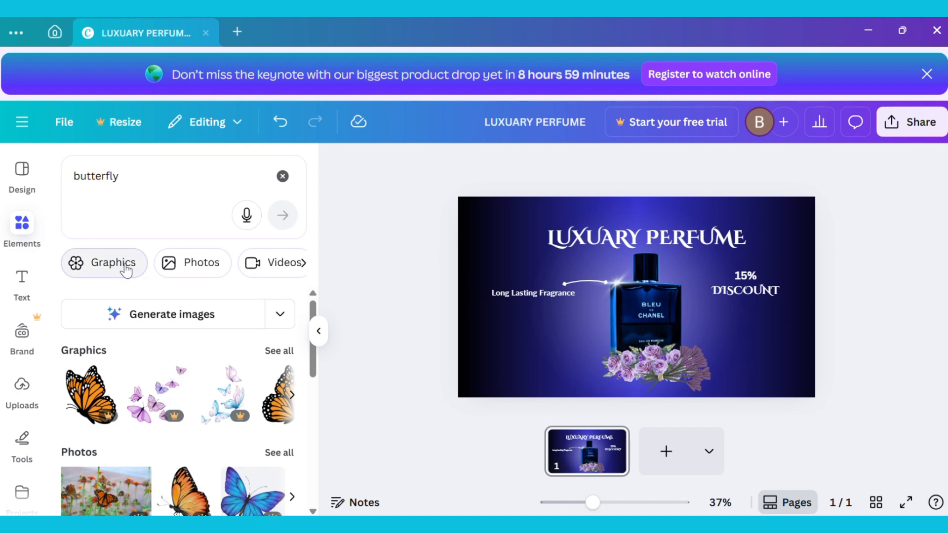
left_click(113, 280)
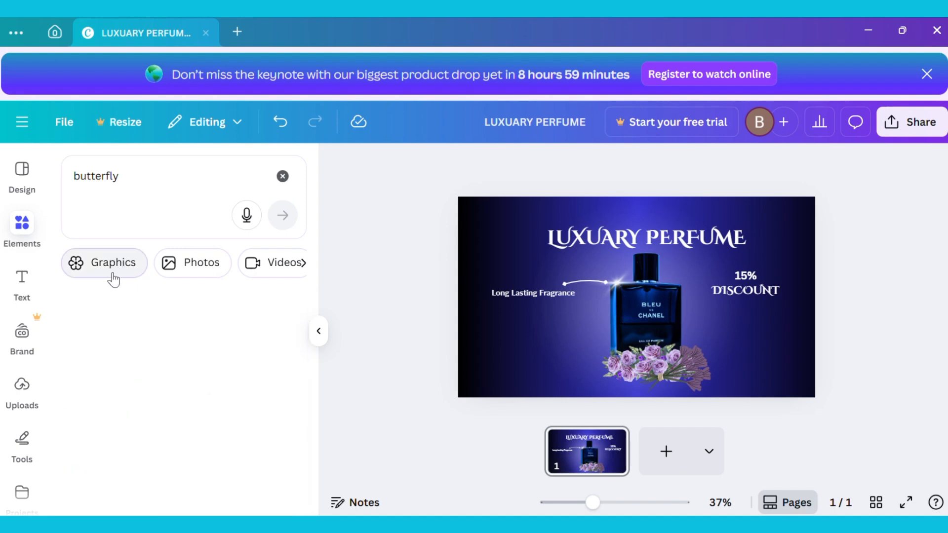
scroll(161, 403, "down", 3)
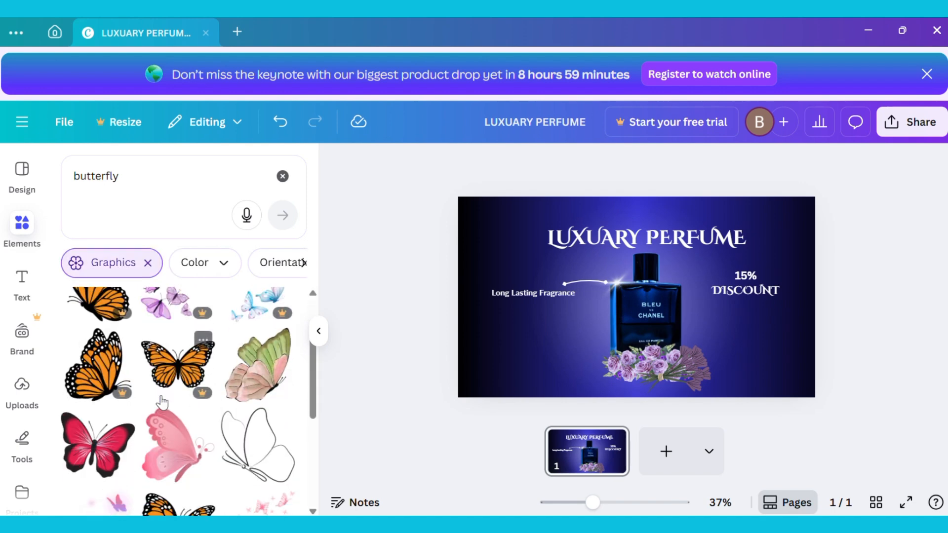
scroll(161, 402, "down", 5)
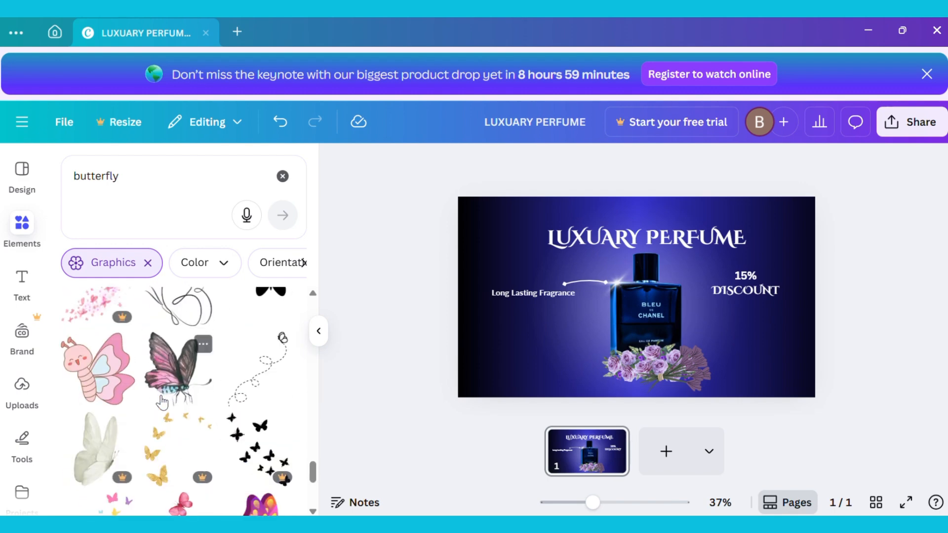
scroll(163, 402, "down", 1)
left_click(174, 368)
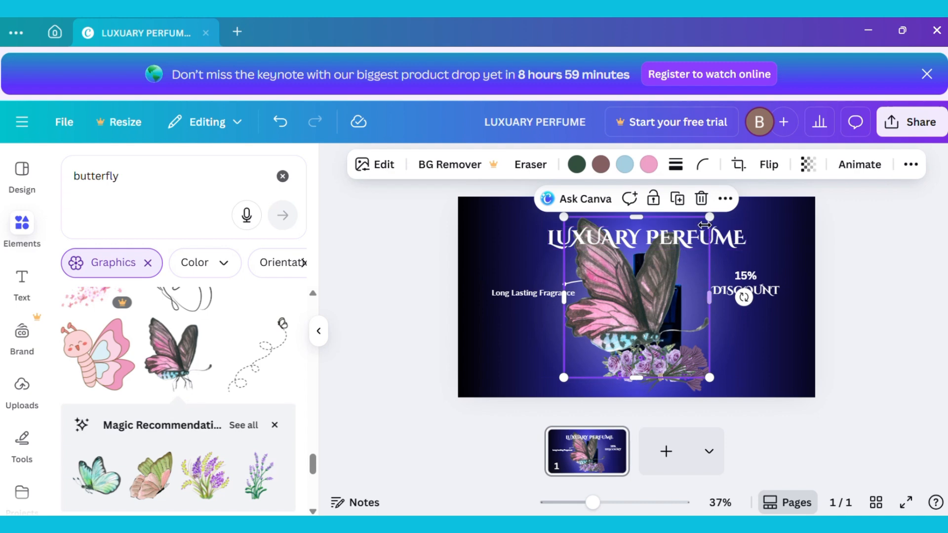
Shrink the butterfly, place it above the start of the LUXUARY PERFUME heading and tilt it counterclockwise
left_click_drag(705, 223, 607, 328)
left_click_drag(598, 411, 543, 281)
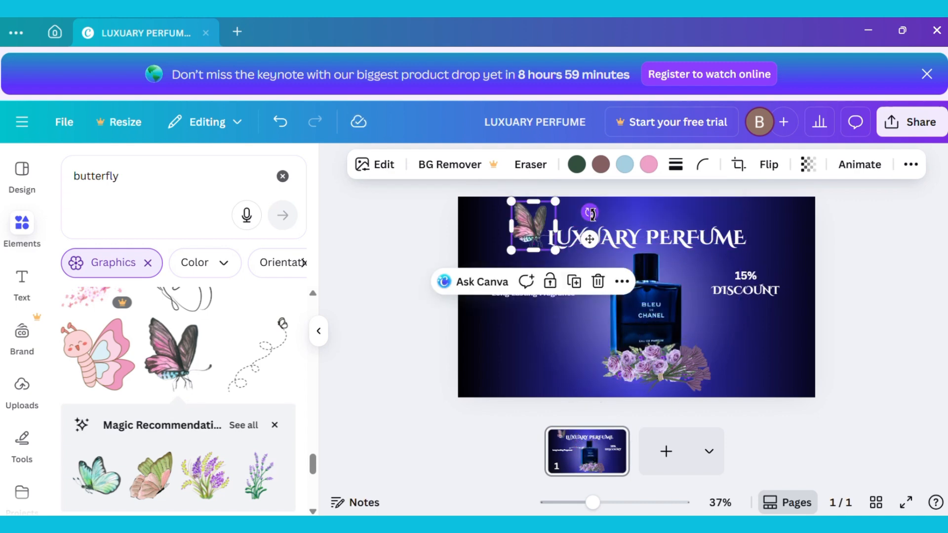
left_click_drag(590, 213, 600, 170)
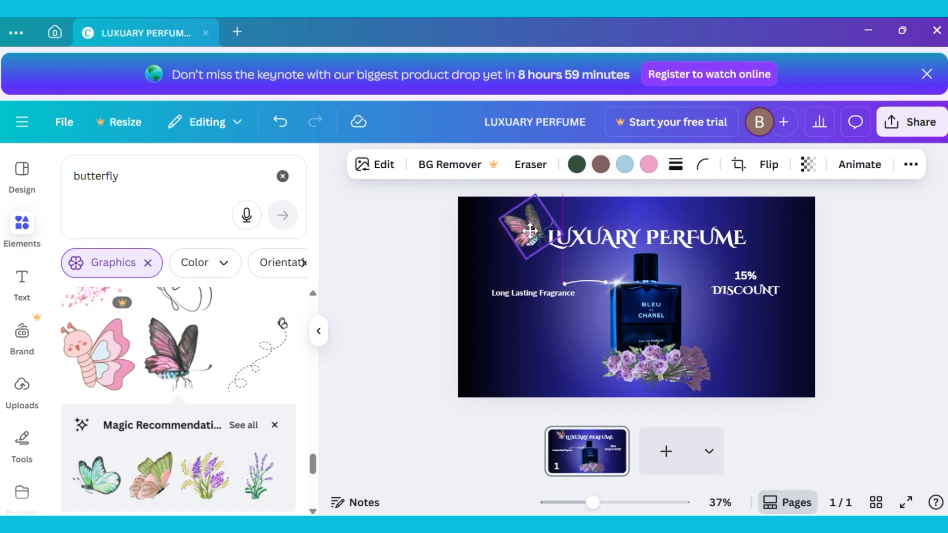
left_click_drag(532, 198, 533, 200)
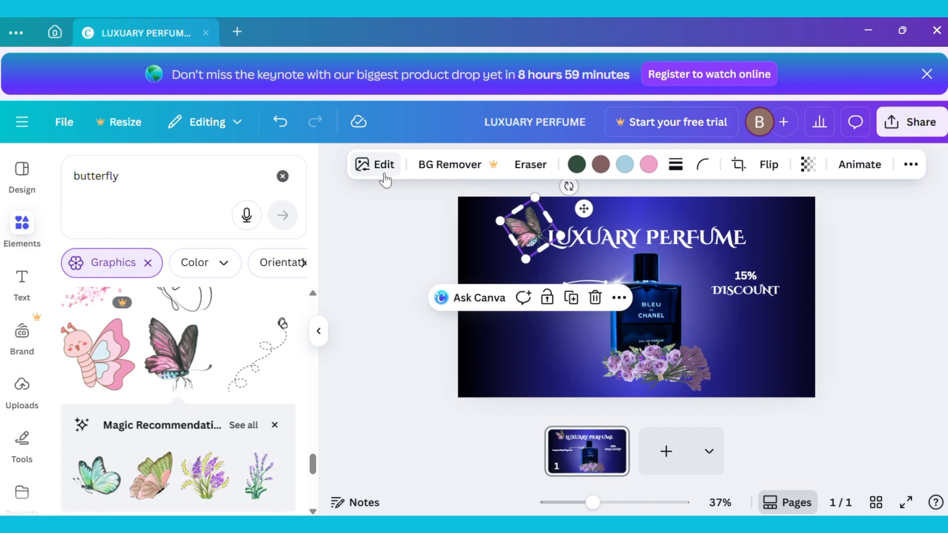
Apply the Sea Blue Duotone effect to the butterfly
left_click(384, 174)
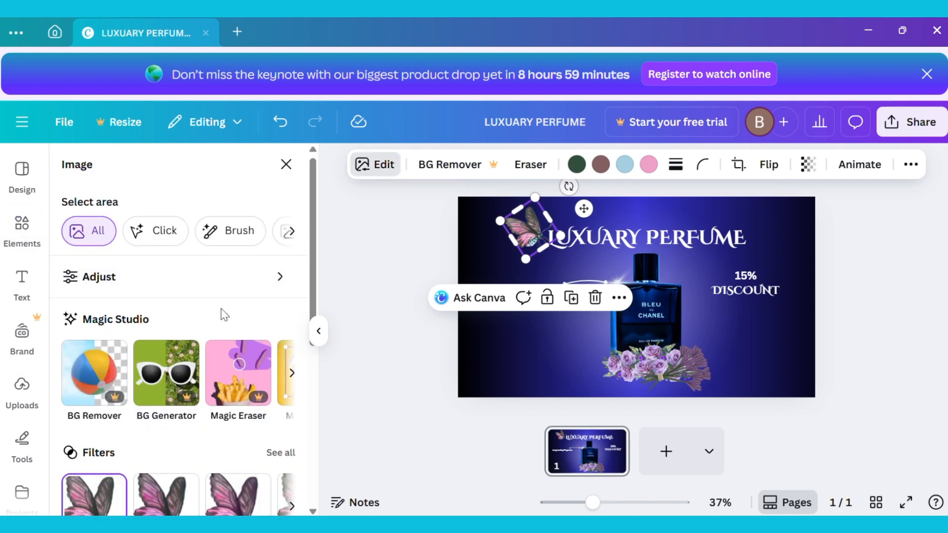
scroll(222, 314, "down", 2)
scroll(222, 314, "down", 5)
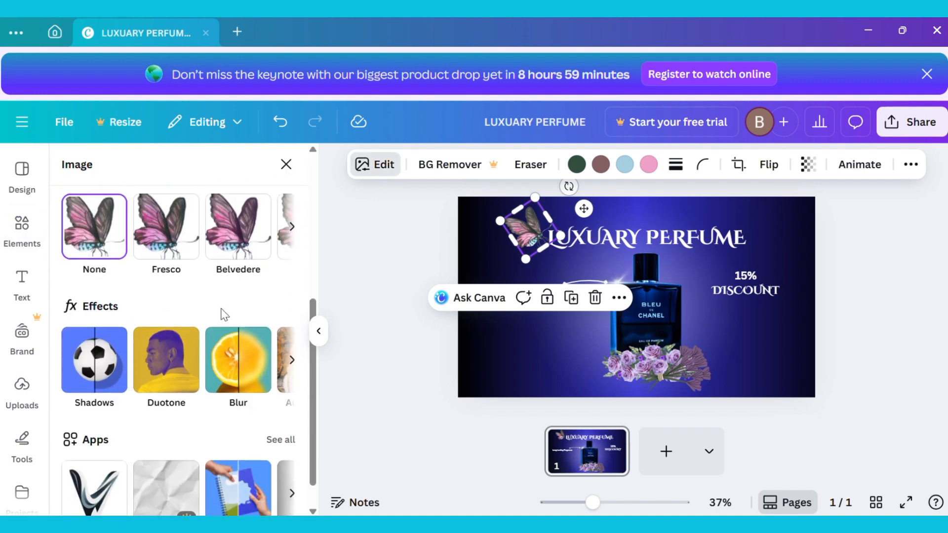
left_click(173, 341)
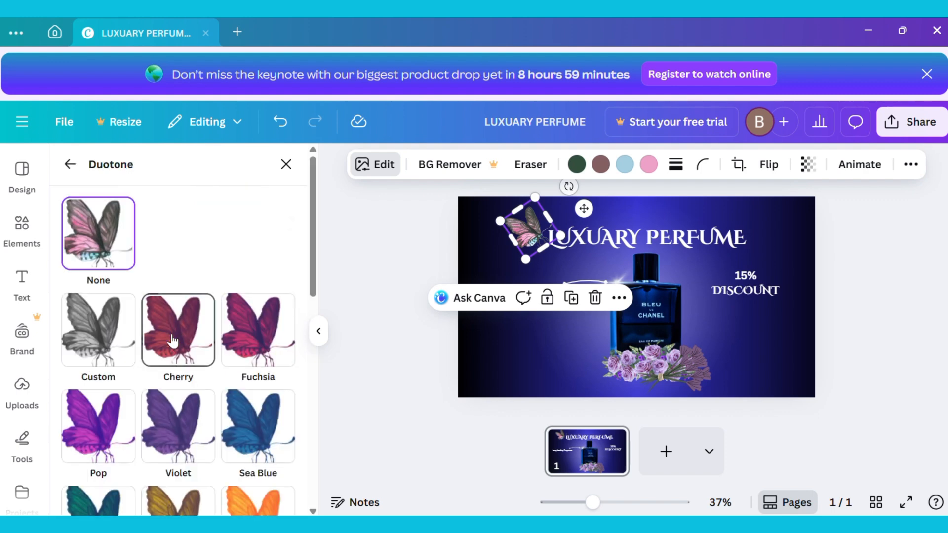
scroll(173, 341, "down", 4)
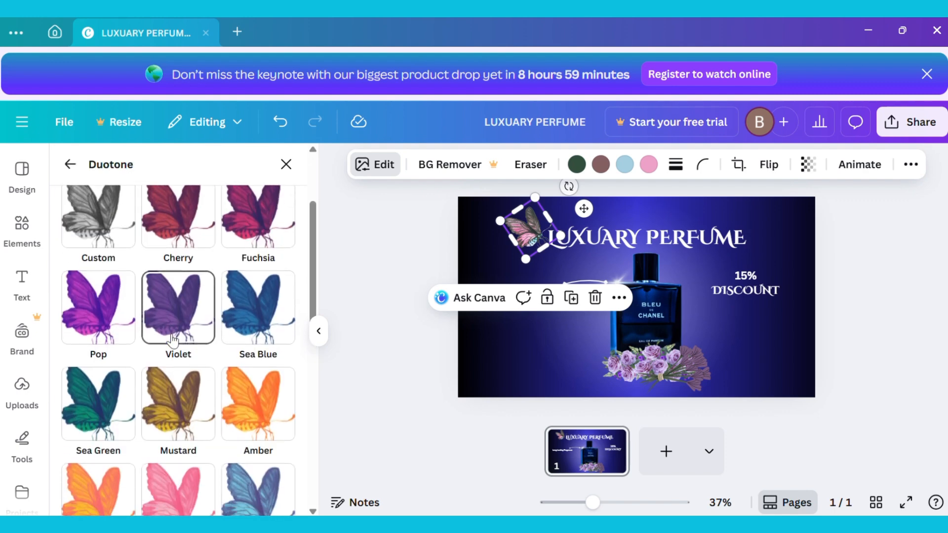
scroll(173, 341, "down", 1)
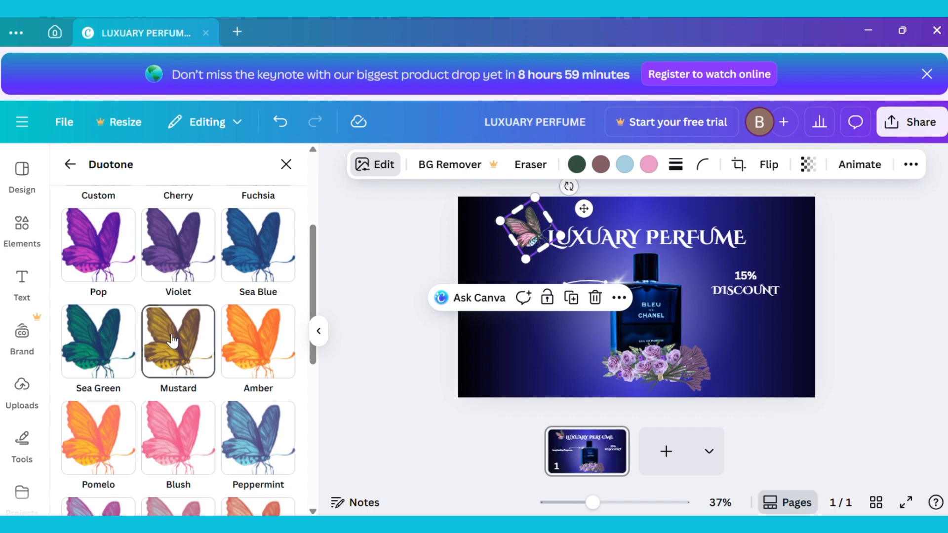
left_click(252, 240)
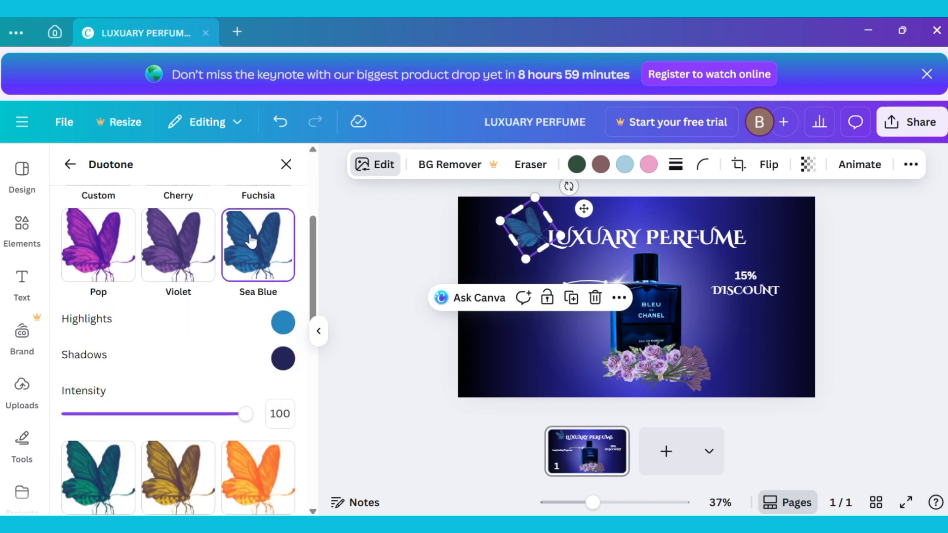
Set both the highlights and the shadows of the butterfly's duotone to white
left_click(283, 323)
left_click_drag(375, 369, 289, 350)
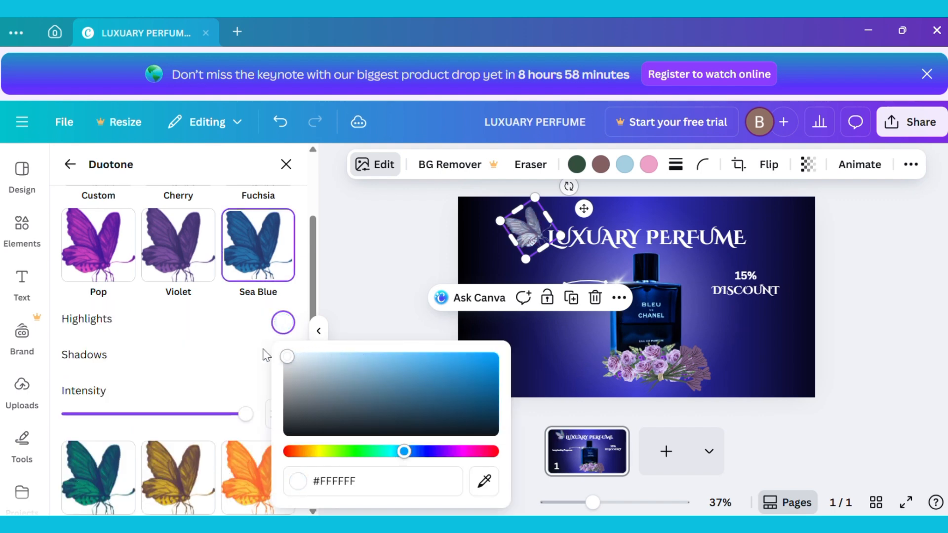
left_click(283, 358)
left_click_drag(316, 222, 291, 188)
left_click(385, 385)
left_click(299, 264)
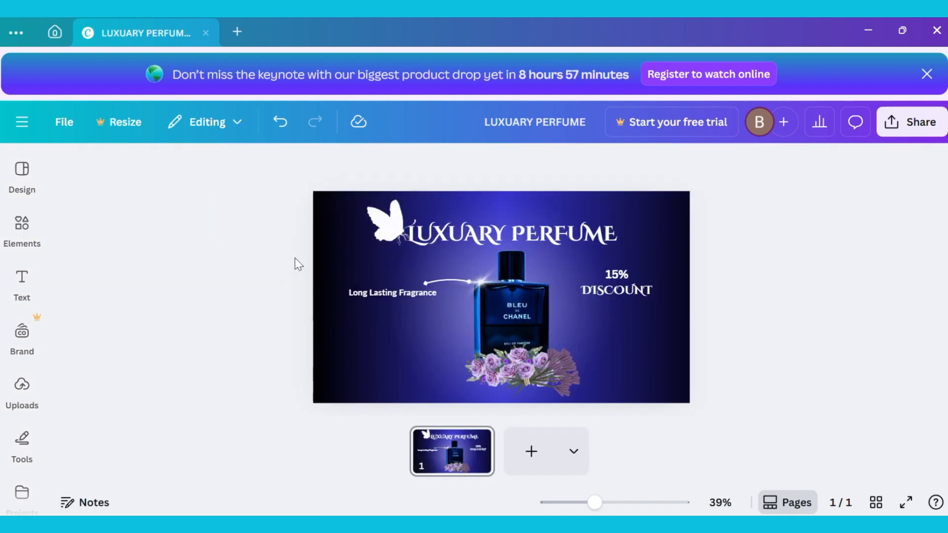
Add a heading text to the page reading "Special Sale"
left_click(26, 233)
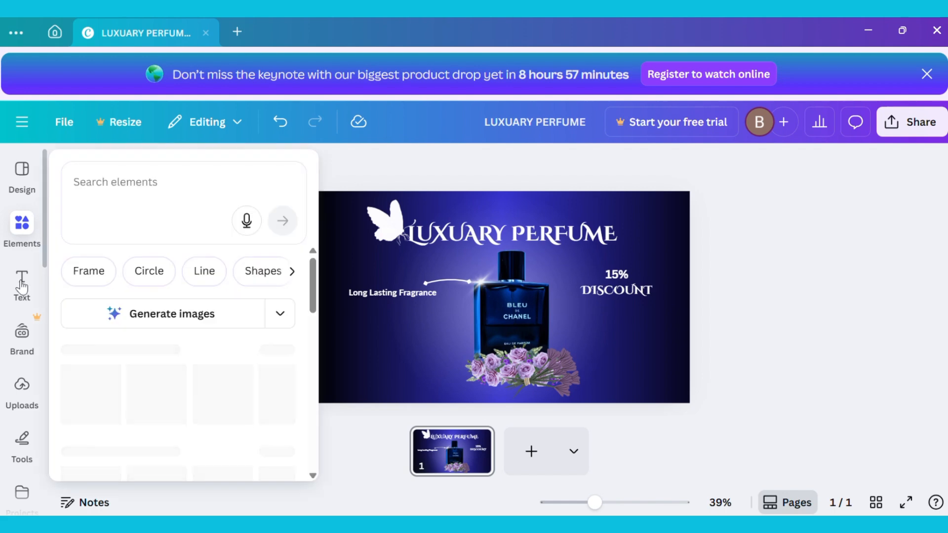
left_click(21, 283)
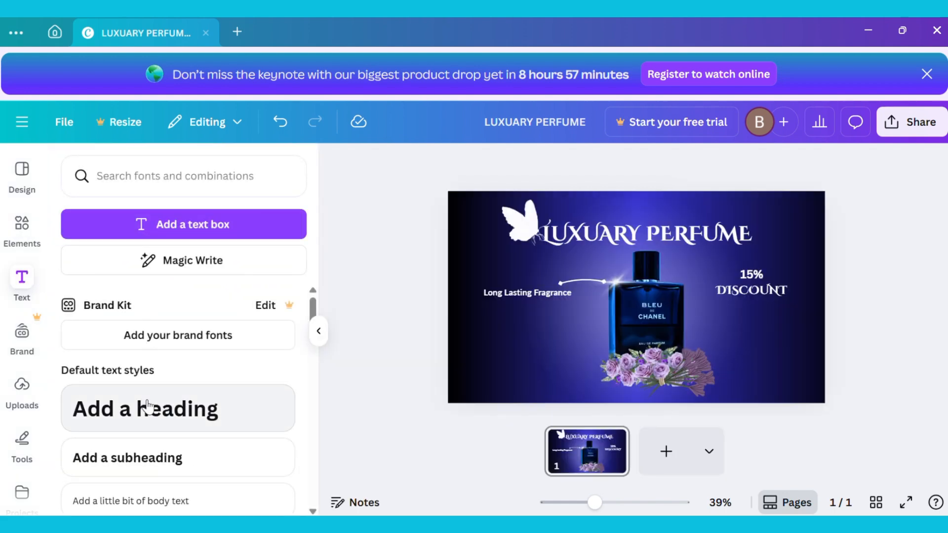
left_click(147, 406)
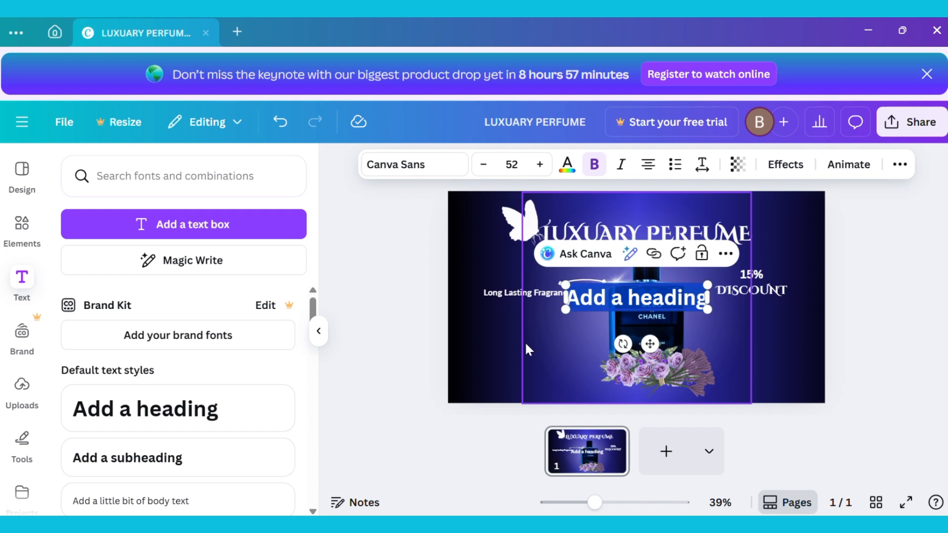
type("Speci")
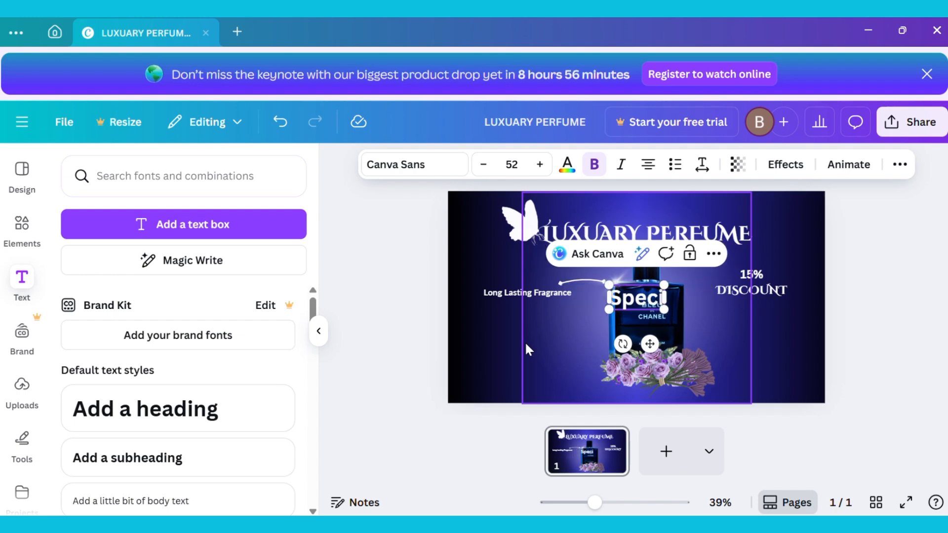
type("al Sale")
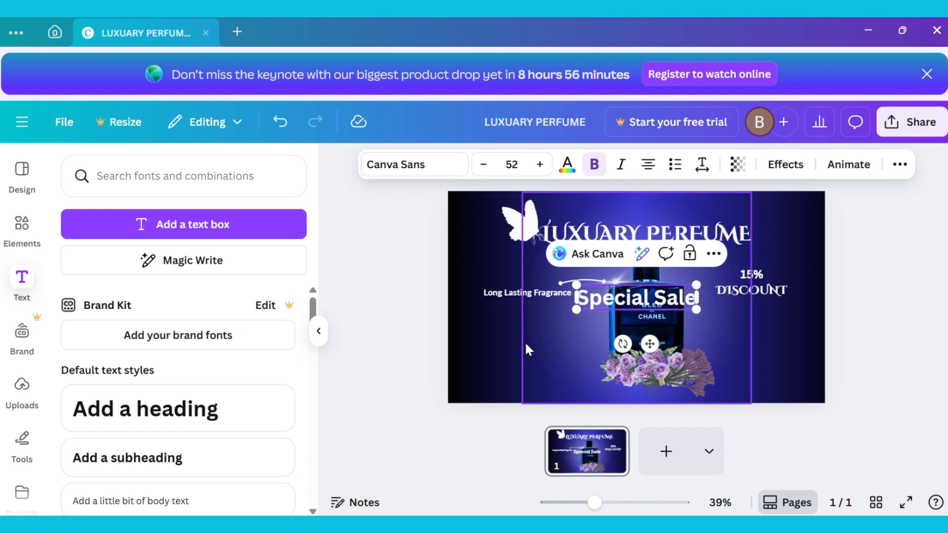
Search the fonts for Lancelot and apply it to the Special Sale text
left_click(403, 173)
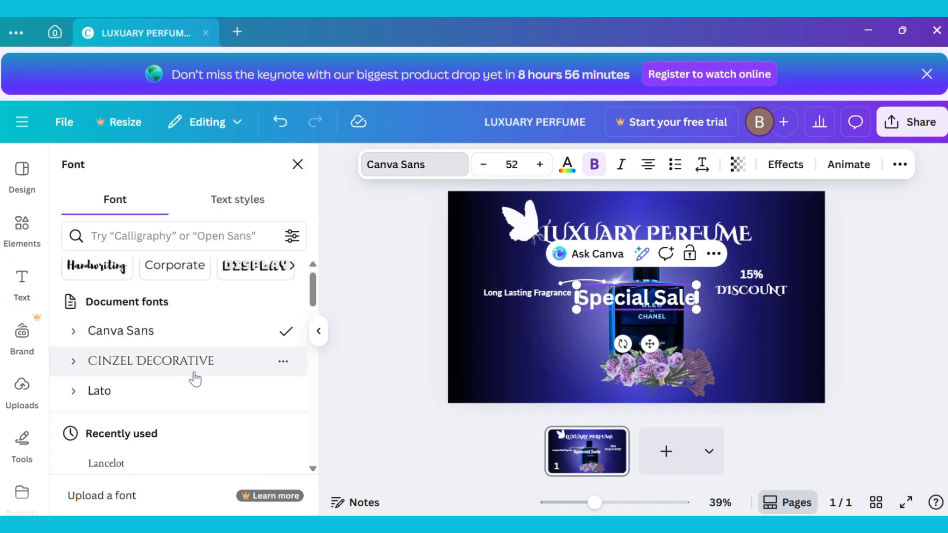
scroll(195, 380, "down", 5)
scroll(193, 345, "up", 5)
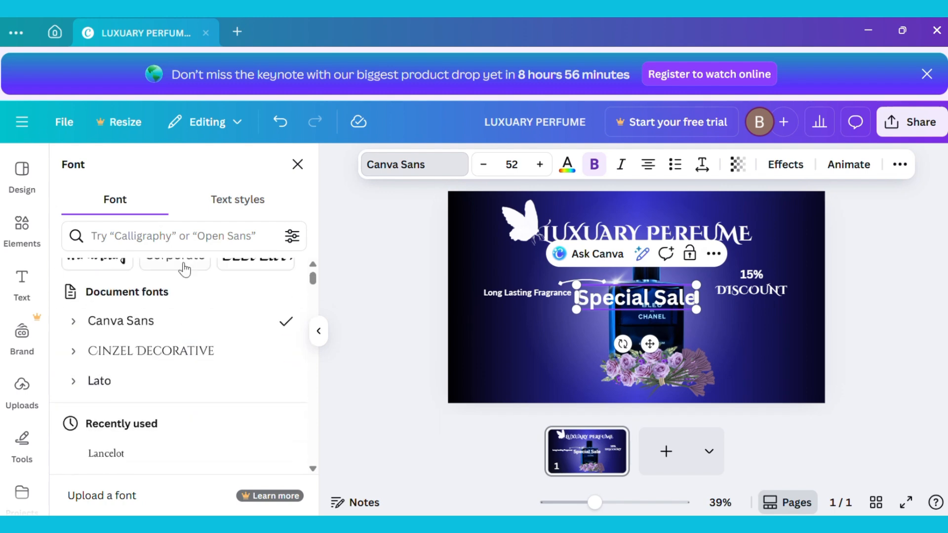
left_click(183, 242)
type("lan")
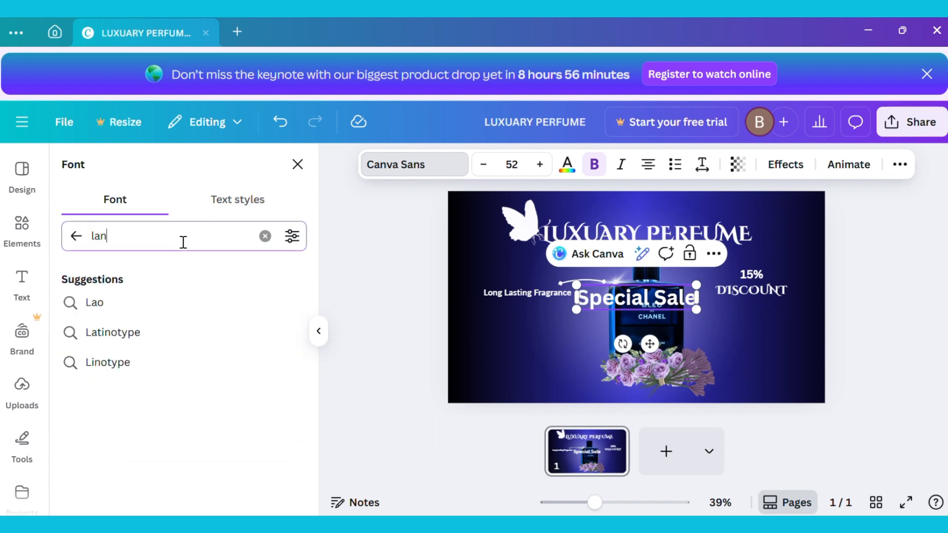
type("celo")
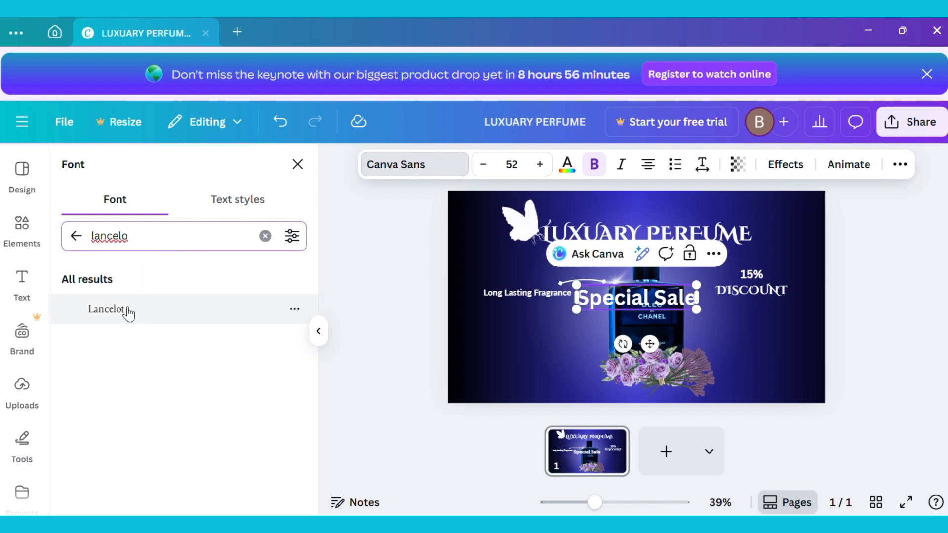
left_click(128, 313)
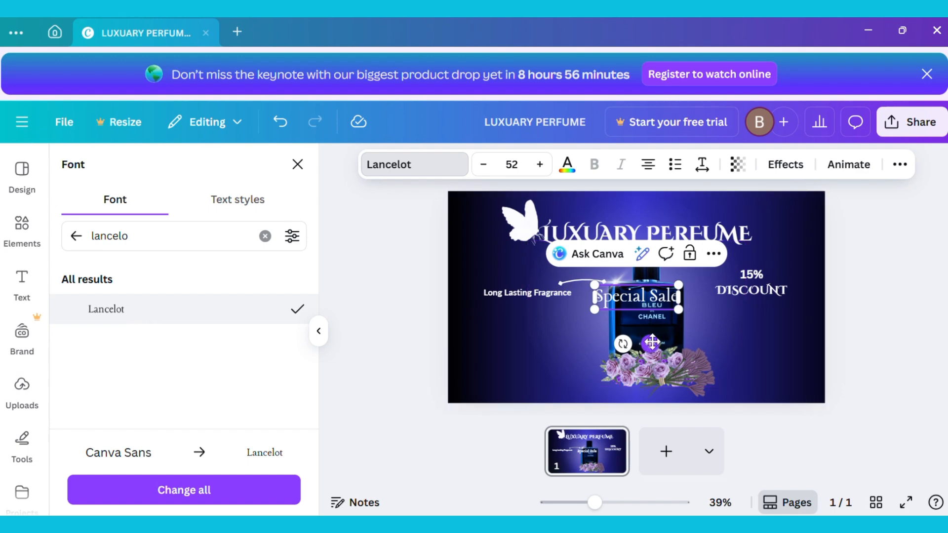
Shrink the Special Sale text above the end of the main heading, and reduce and reposition that heading at size 45.1
left_click_drag(652, 341, 722, 265)
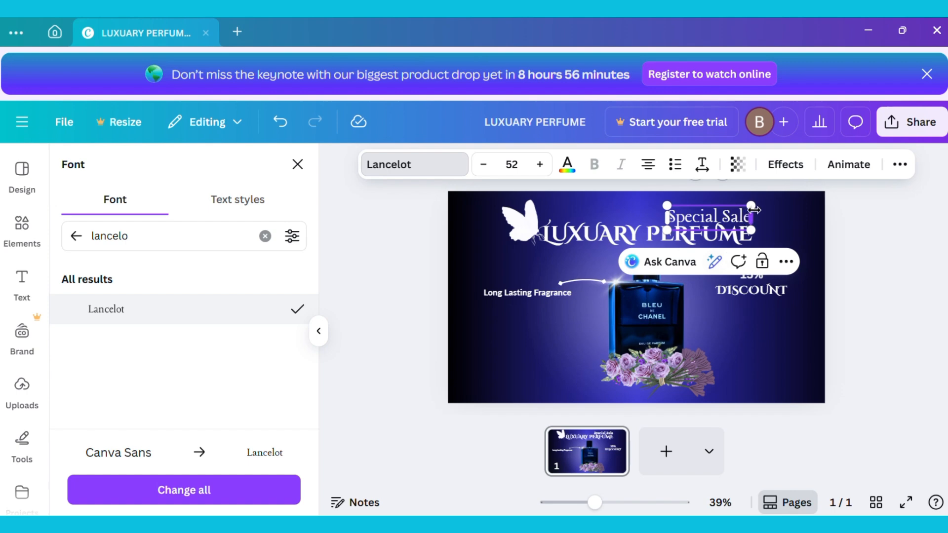
left_click_drag(751, 206, 725, 244)
left_click(665, 237)
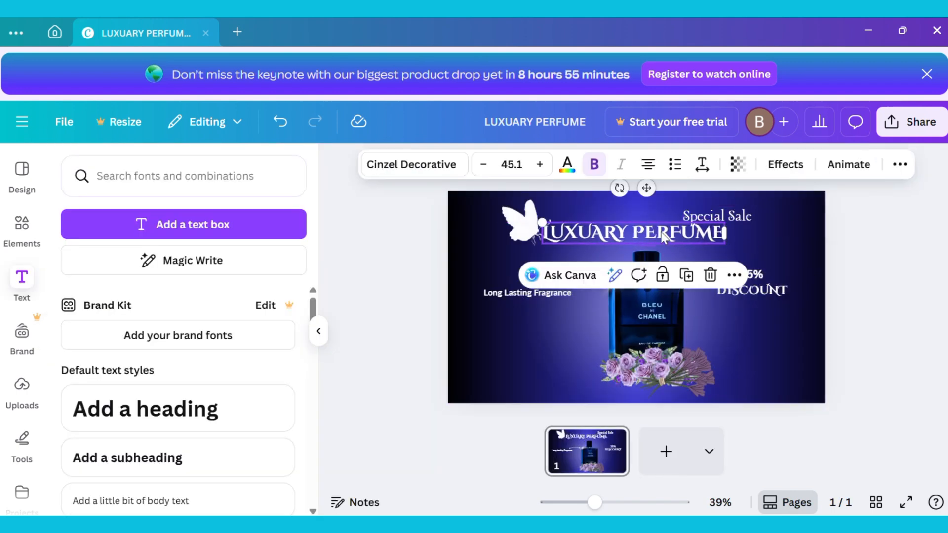
left_click_drag(662, 236, 676, 239)
left_click_drag(717, 216, 705, 216)
Move the butterfly closer to the heading's first letter and shrink the 15% DISCOUNT text to size 20.1, placing it slightly further right
left_click(528, 223)
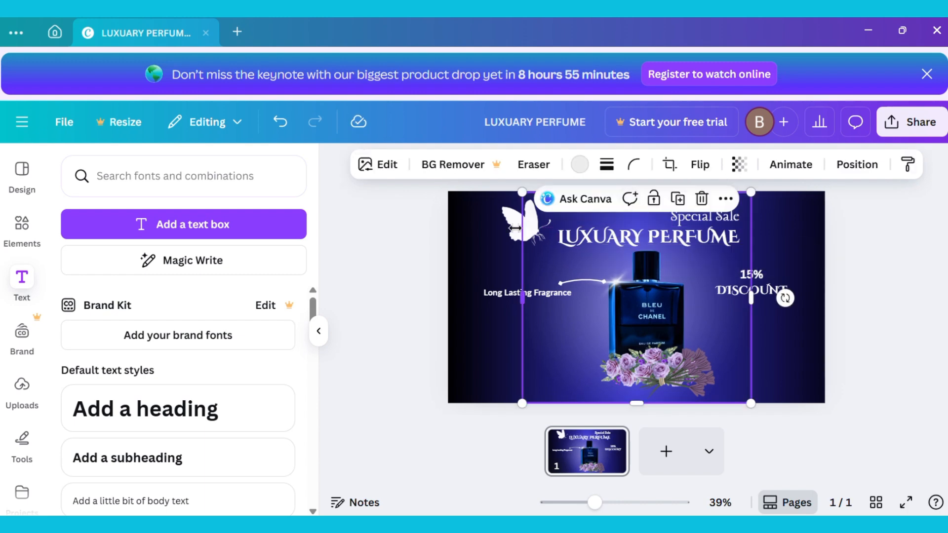
left_click_drag(530, 227, 541, 222)
left_click(752, 288)
left_click_drag(788, 268, 767, 284)
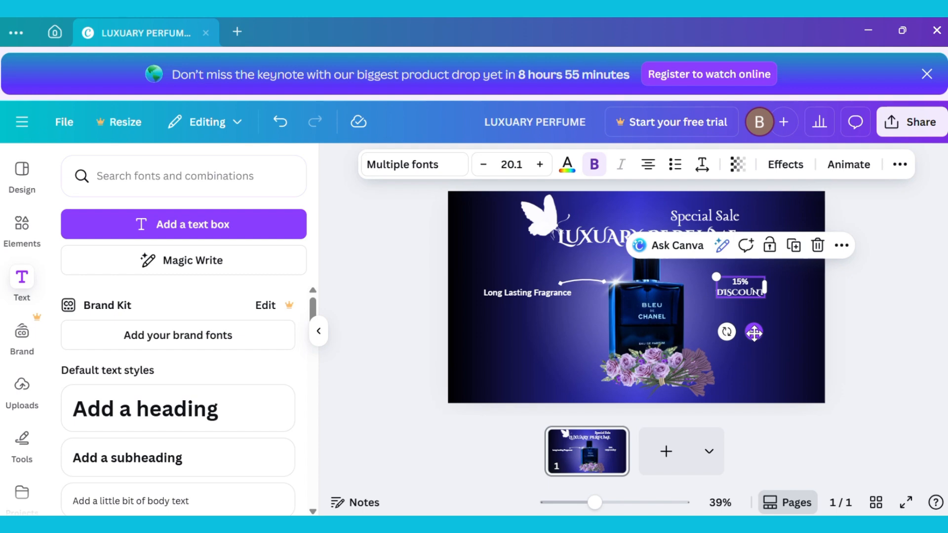
left_click_drag(754, 333, 763, 331)
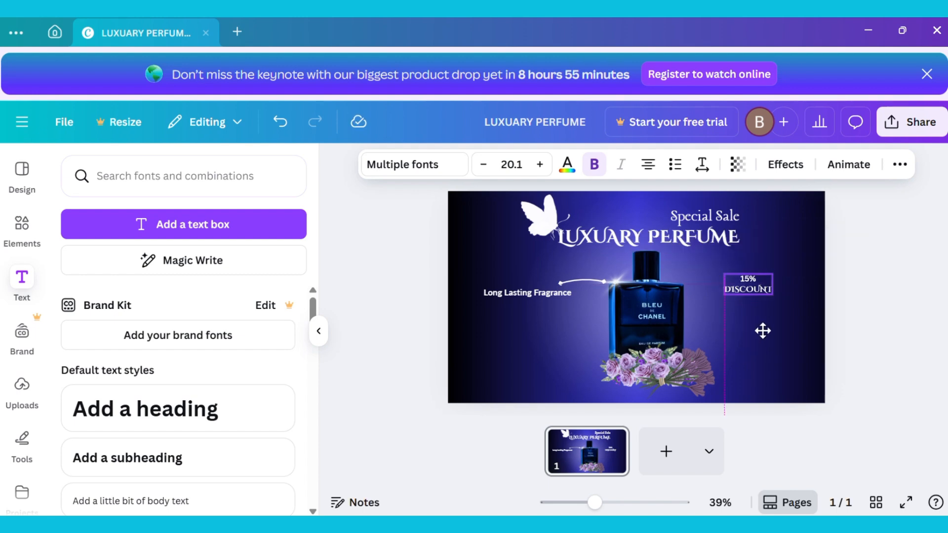
Correct the spelling of the main heading to "LUXURY PERFUME"
left_click(619, 239)
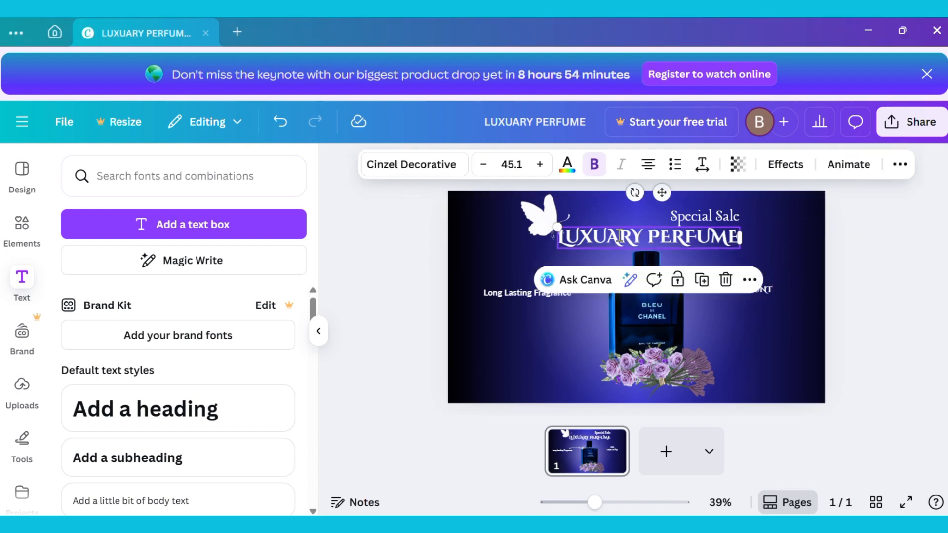
left_click(619, 236)
key("BackSpace")
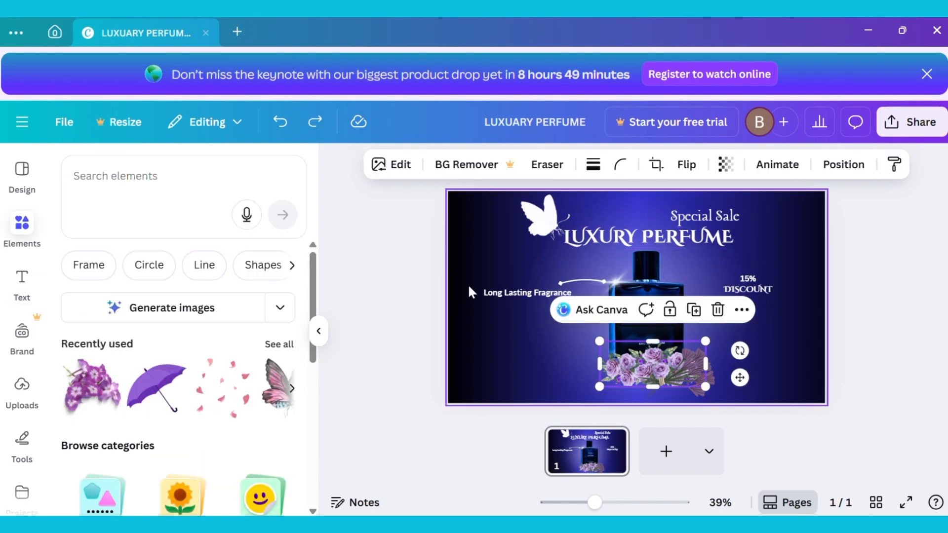
Apply a Curved shadow effect to the purple roses in front of the bottle
left_click(406, 172)
scroll(215, 293, "down", 1)
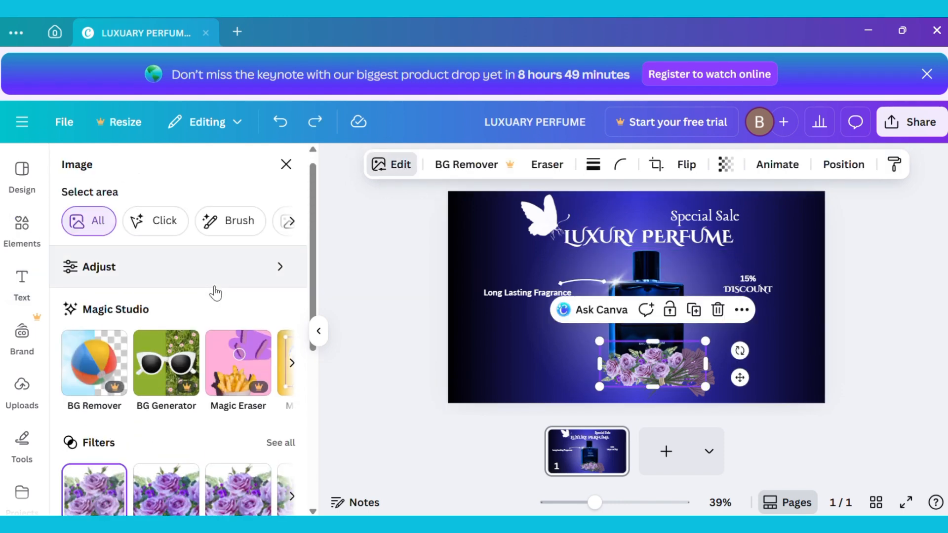
scroll(215, 293, "down", 5)
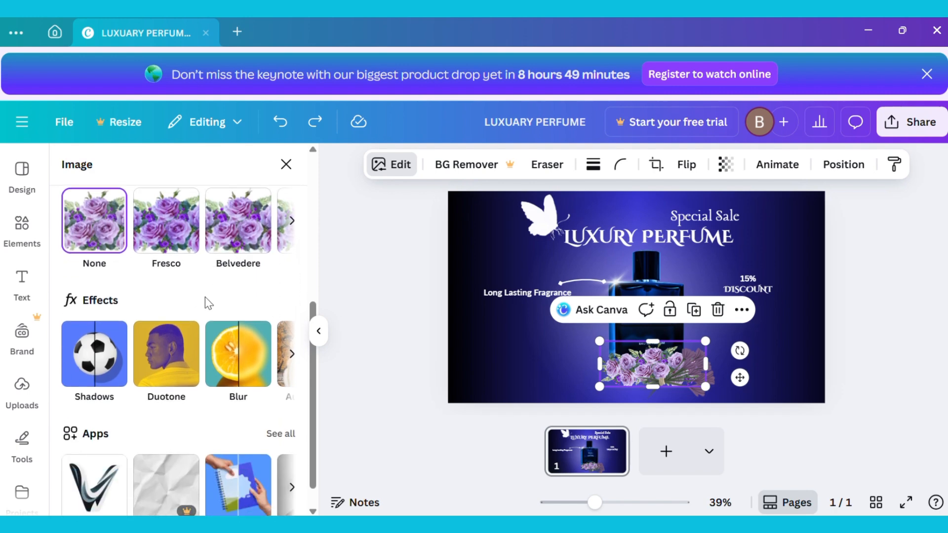
left_click(102, 364)
scroll(102, 374, "down", 1)
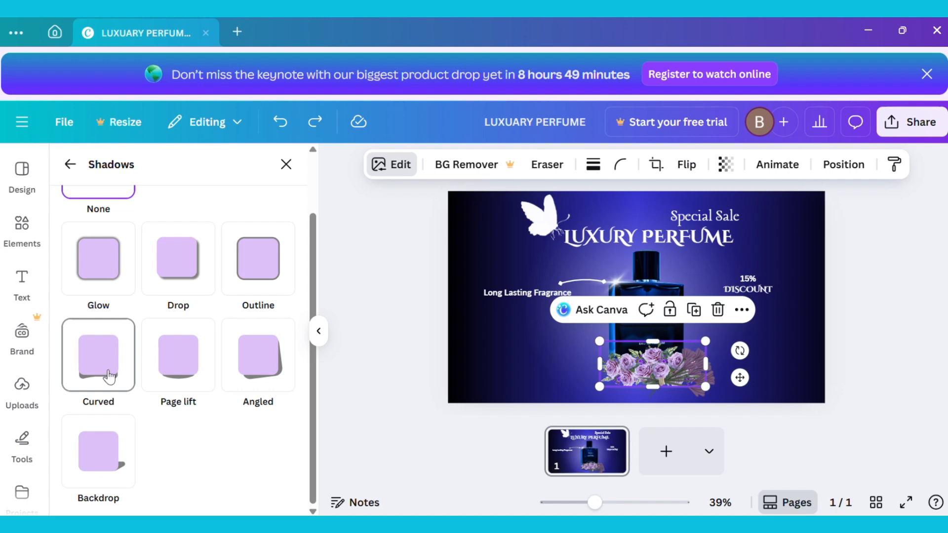
left_click(100, 385)
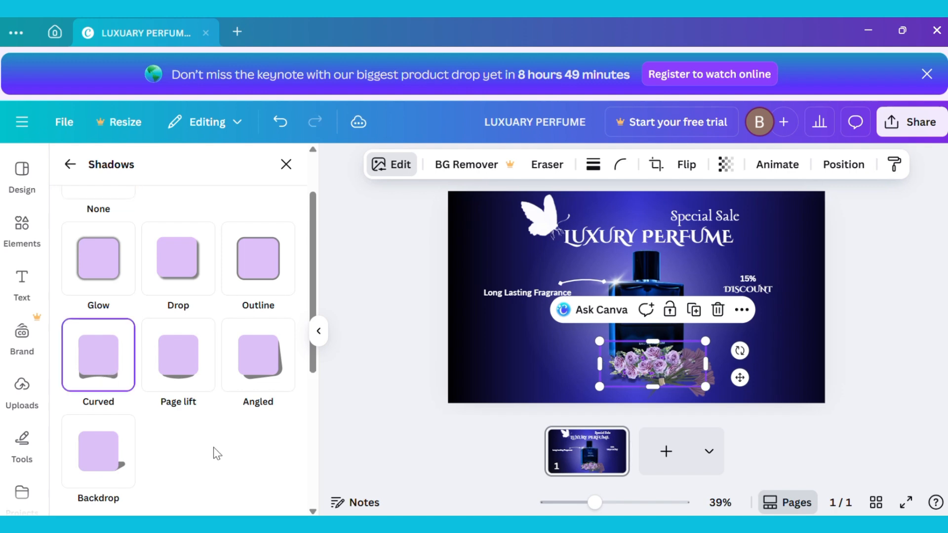
Increase the distance and intensity of the roses' curved shadow and fine-tune its remaining settings
scroll(213, 451, "down", 3)
scroll(216, 452, "down", 1)
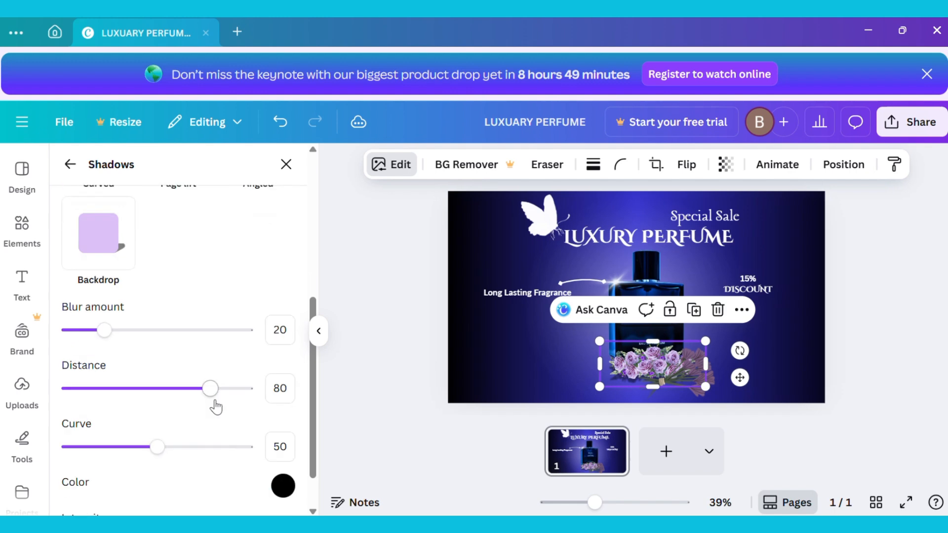
mouse_move(210, 388)
left_mouse_down()
mouse_move(222, 388)
mouse_move(221, 401)
left_mouse_up()
scroll(217, 398, "down", 1)
left_click_drag(163, 398, 166, 395)
left_click_drag(158, 494, 227, 491)
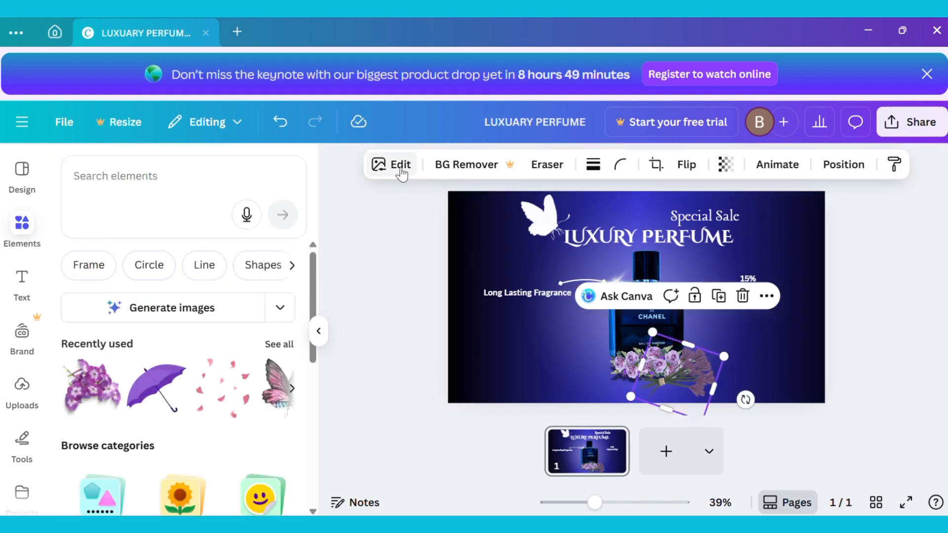
Apply a Curved shadow effect to the rotated flower bunch beside the roses
left_click(379, 165)
scroll(227, 320, "down", 4)
left_click(94, 323)
scroll(106, 385, "down", 5)
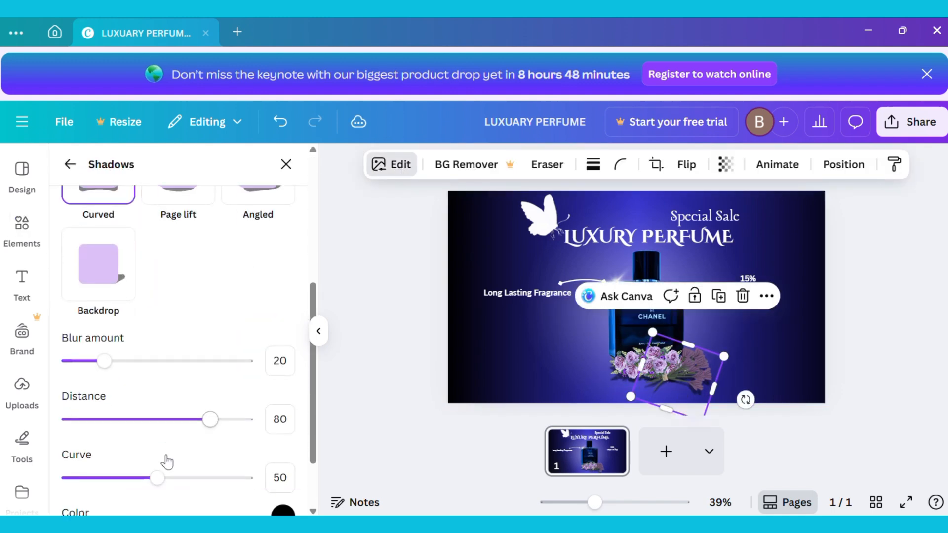
Set the flower bunch's shadow blur to 32 and curve to 61, and raise its intensity
left_click_drag(104, 333, 127, 333)
left_click_drag(157, 450, 178, 449)
scroll(179, 459, "down", 2)
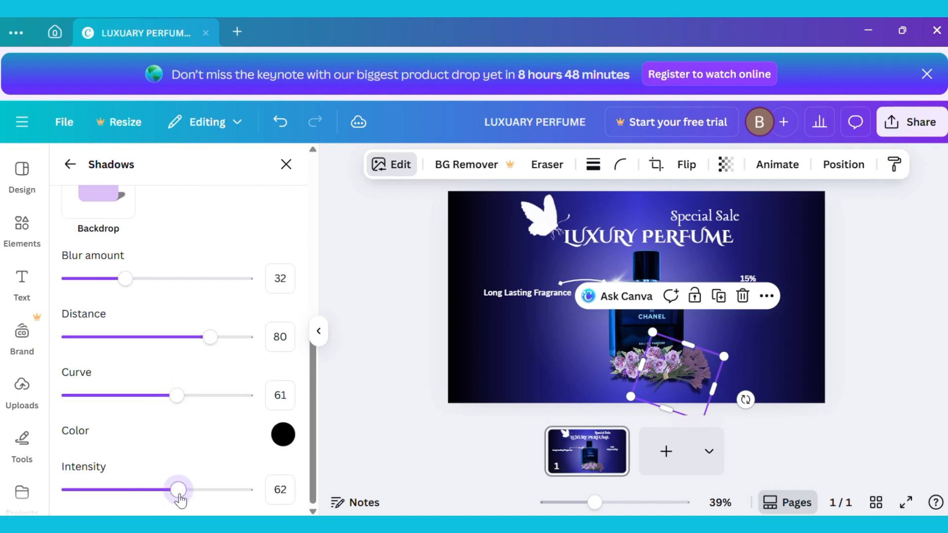
left_click_drag(180, 493, 232, 483)
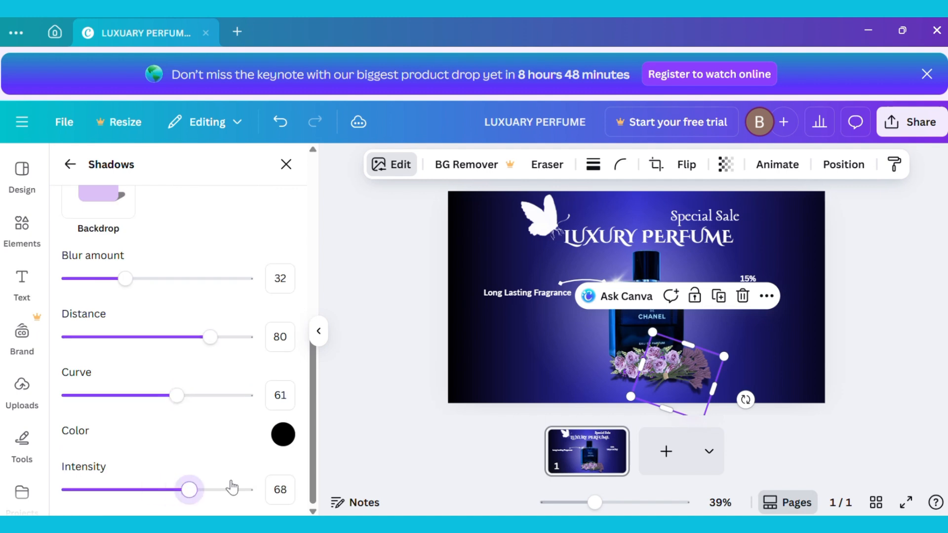
left_click(339, 431)
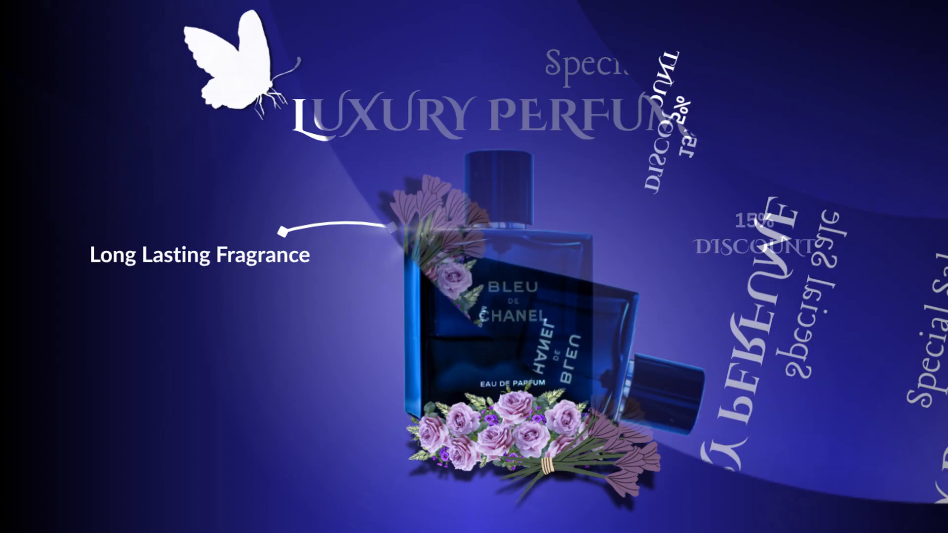